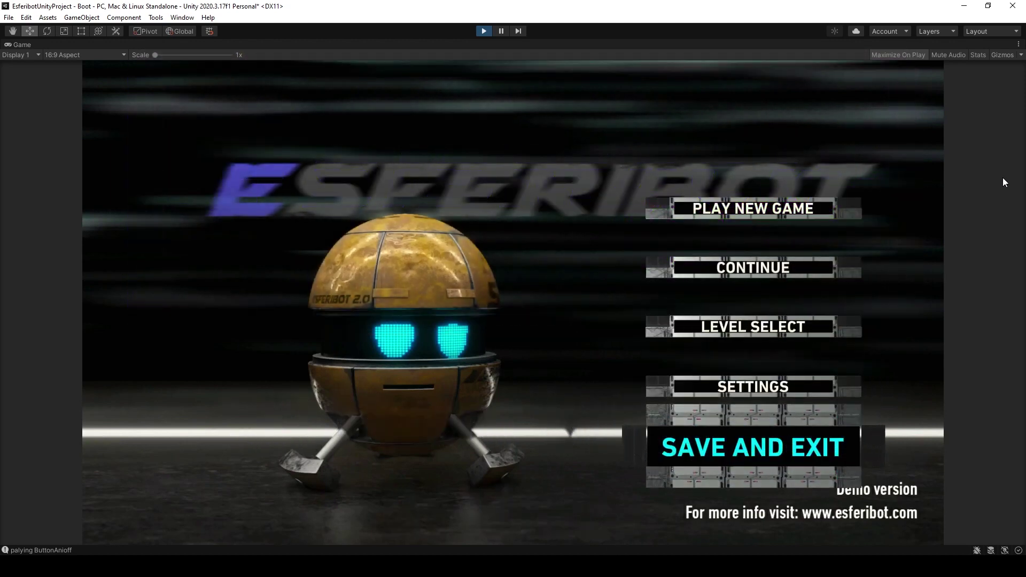
Browse the running game's main menu and open its Settings screen to preview the 3D buttons
{"action": "key", "text": "Up"}
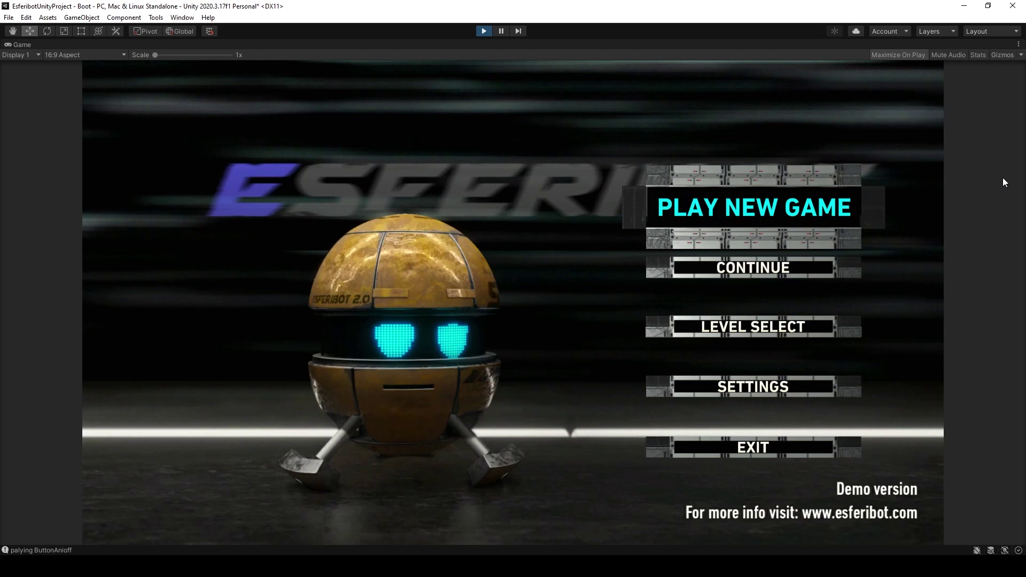
{"action": "key", "text": "Down"}
{"action": "key", "text": "Down"}
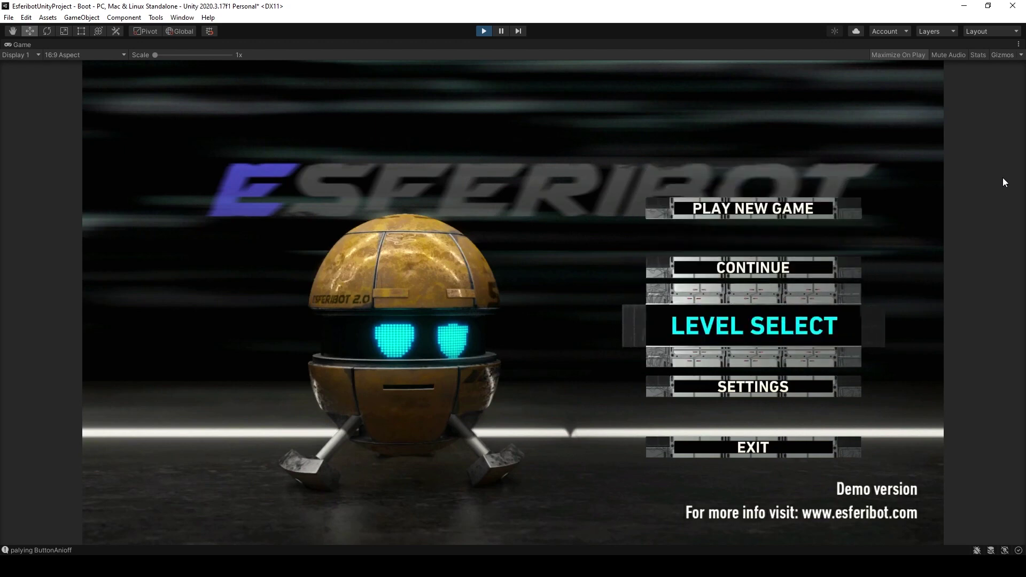
{"action": "key", "text": "Down"}
{"action": "key", "text": "Return"}
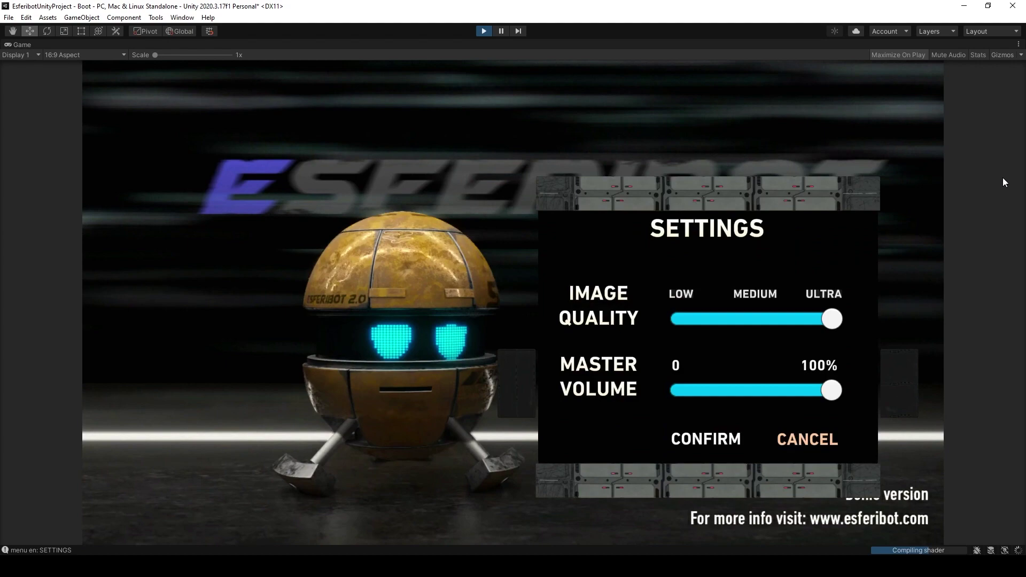
{"action": "key", "text": "Return"}
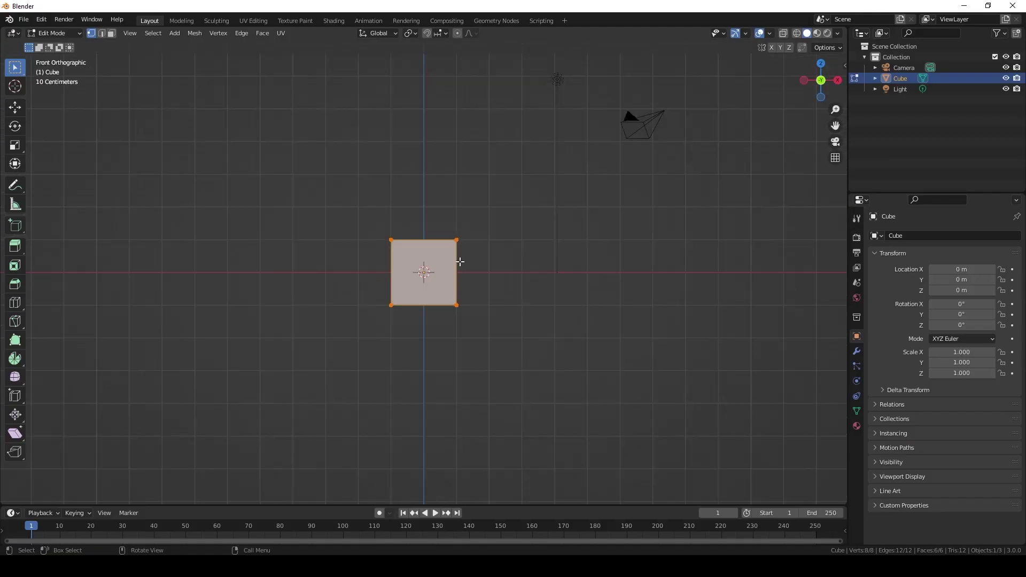
In Blender, stretch the cube along X into a wide bar and add loop cuts near its edges
{"action": "key", "text": "s"}
{"action": "key", "text": "x"}
{"action": "key", "text": "ctrl+r"}
{"action": "left_click", "coordinate": [458, 269]}
{"action": "key", "text": "ctrl+r"}
{"action": "left_click", "coordinate": [417, 251]}
{"action": "key", "text": "s"}
{"action": "key", "text": "Escape"}
Extrude the bar's front face and scale it along Z to form a framed, recessed panel
{"action": "middle_click_drag", "start_coordinate": [417, 250], "coordinate": [486, 366]}
{"action": "key", "text": "e"}
{"action": "key", "text": "s"}
{"action": "key", "text": "z"}
{"action": "left_click", "coordinate": [531, 359]}
{"action": "key", "text": "alt+a"}
{"action": "key", "text": "a"}
{"action": "key", "text": "alt+a"}
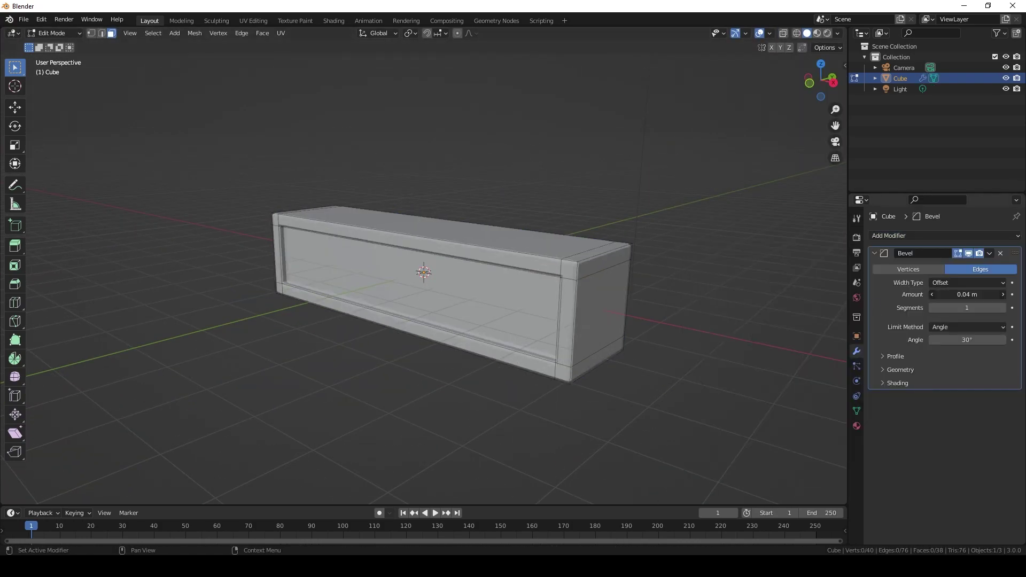
Set the bevel amount to 0.03 m and export the selected object as Button.fbx with only the Mesh object type
{"action": "scroll", "coordinate": [424, 272], "scroll_direction": "up", "scroll_amount": 3}
{"action": "key", "text": "Tab"}
{"action": "key", "text": "a"}
{"action": "left_click", "coordinate": [24, 20]}
{"action": "left_click", "coordinate": [161, 244]}
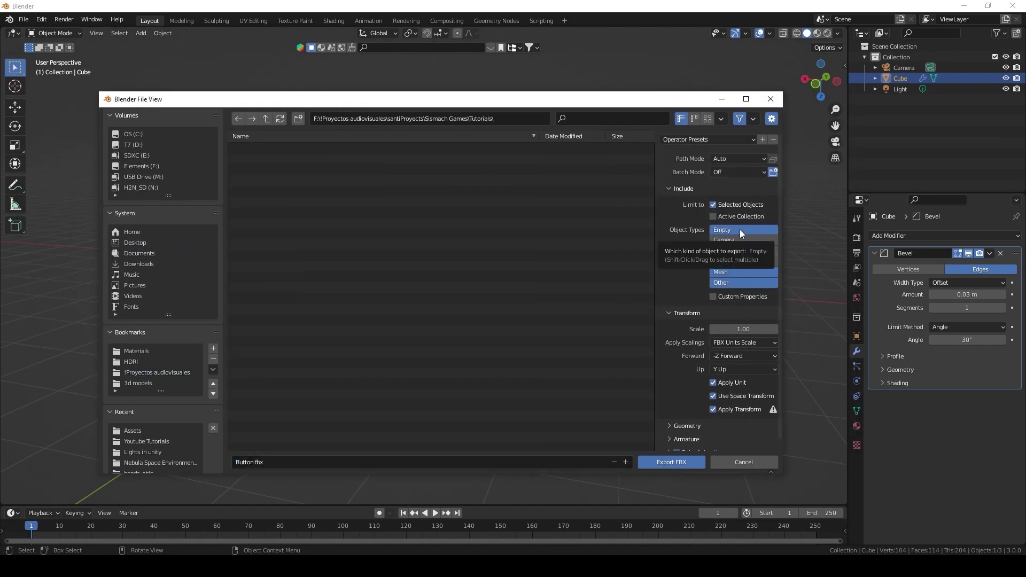
{"action": "left_click", "coordinate": [743, 272]}
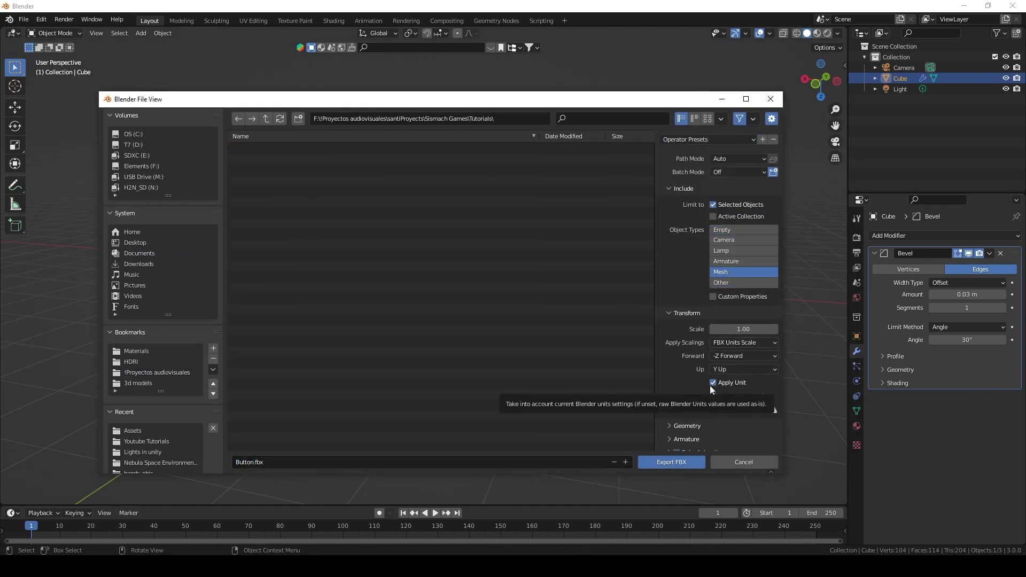
{"action": "left_click", "coordinate": [671, 461]}
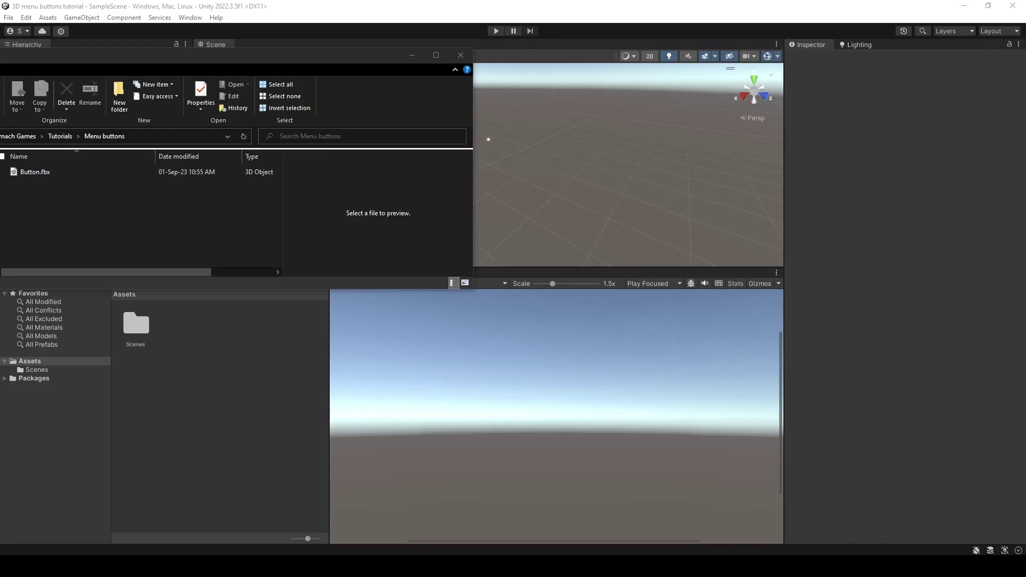
In Unity, import Button.fbx into Assets and place the Button model in SampleScene with its Y rotation at 0
{"action": "left_click_drag", "start_coordinate": [70, 172], "coordinate": [133, 299]}
{"action": "left_click_drag", "start_coordinate": [176, 326], "coordinate": [66, 117]}
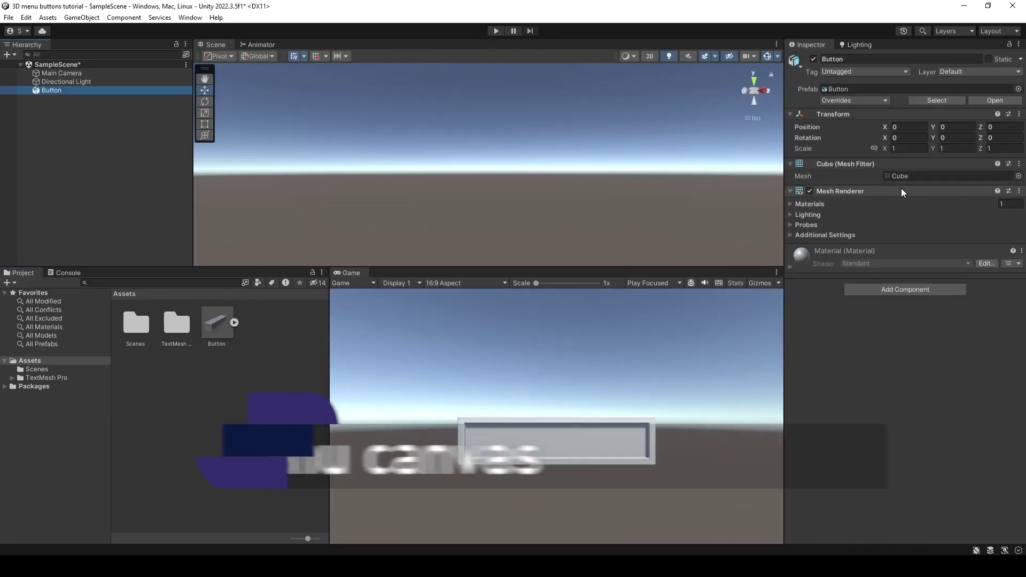
{"action": "left_click_drag", "start_coordinate": [933, 138], "coordinate": [55, 326]}
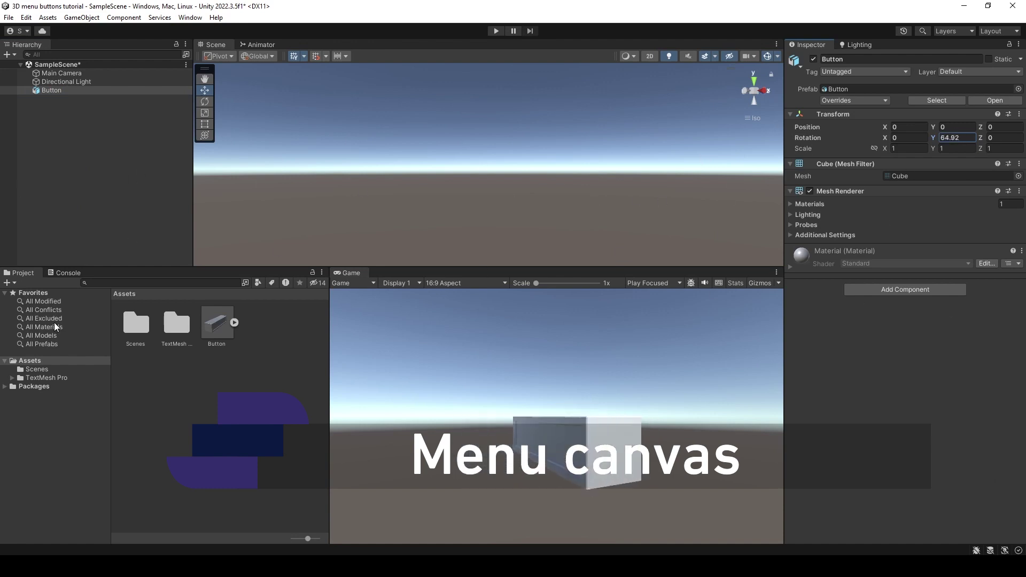
{"action": "type", "text": "0"}
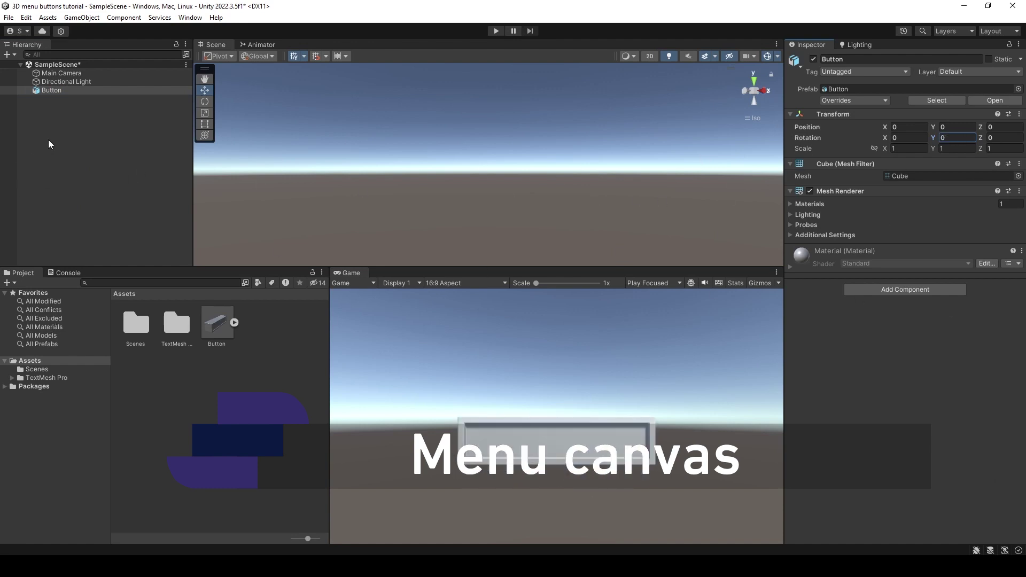
Add a UI canvas to the scene and name it Menu Canvas
{"action": "right_click", "coordinate": [98, 120]}
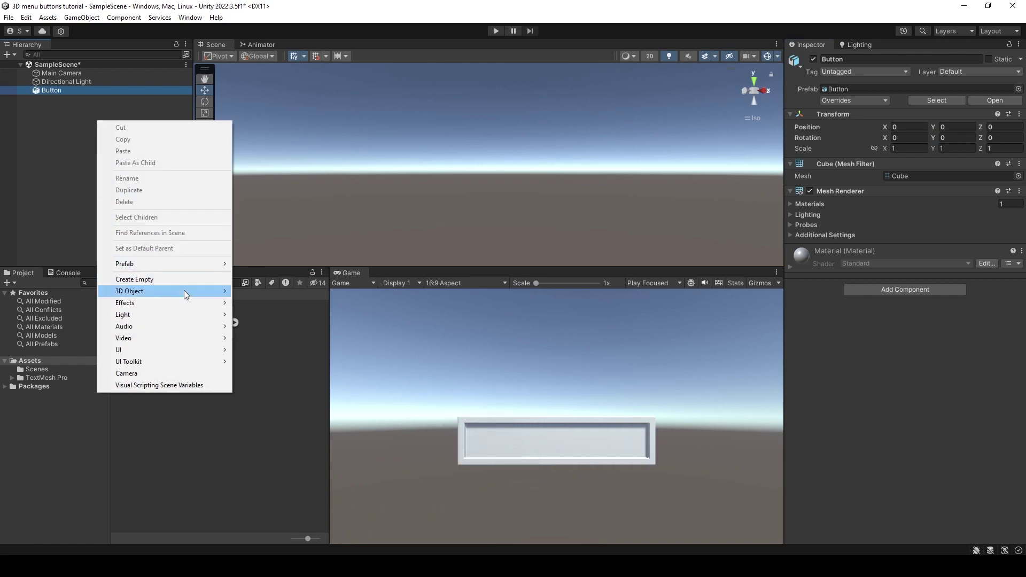
{"action": "mouse_move", "coordinate": [205, 348]}
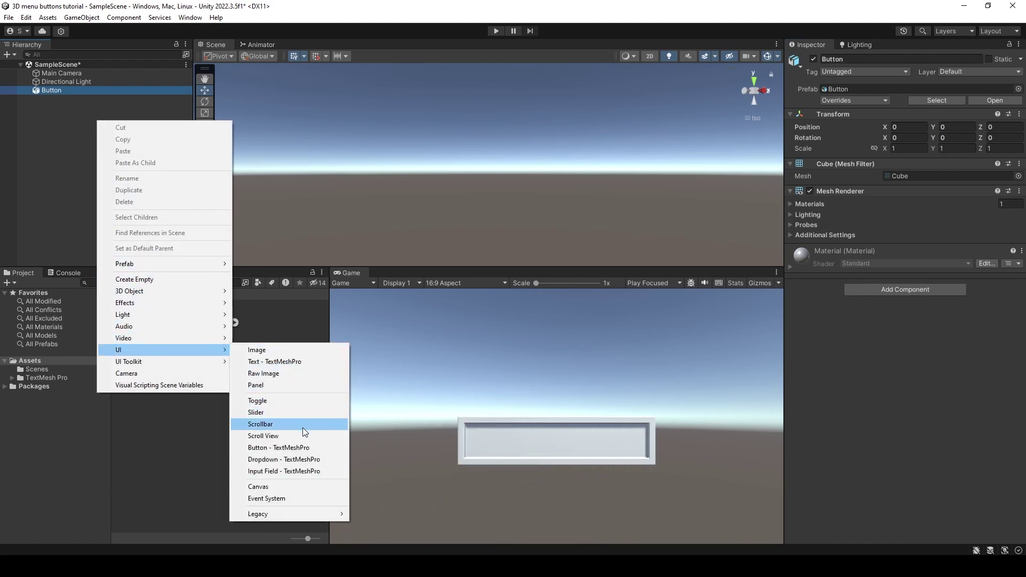
{"action": "left_click", "coordinate": [283, 486]}
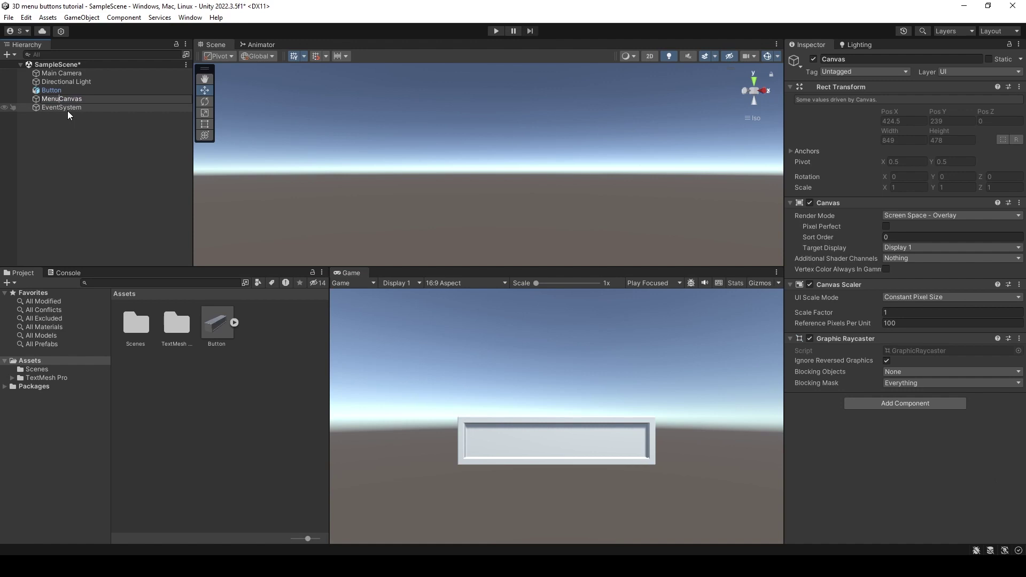
{"action": "key", "text": "Return"}
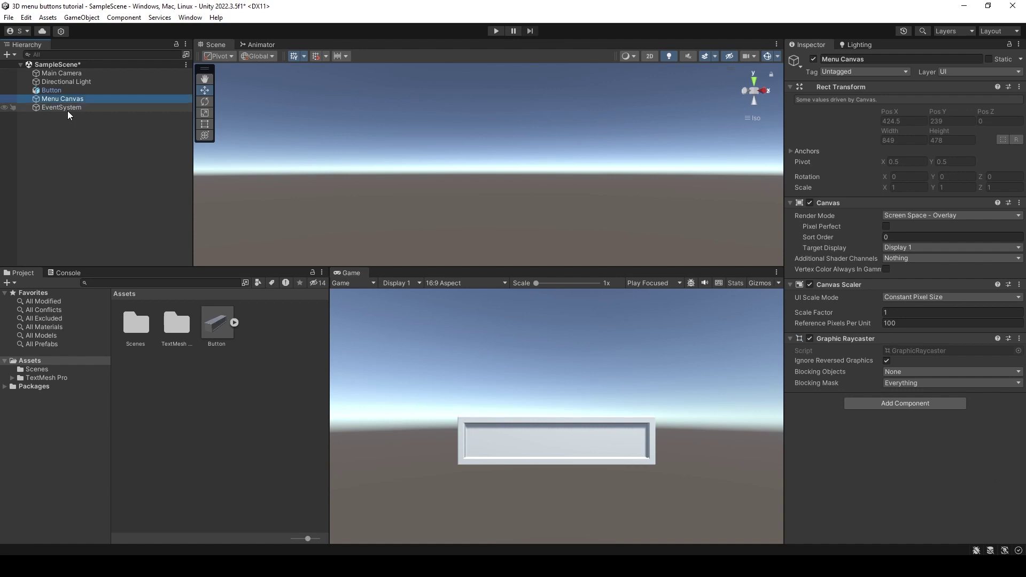
Inspect the EventSystem, and compare the size of Menu Canvas with the Button model in the Scene view
{"action": "left_click", "coordinate": [67, 111]}
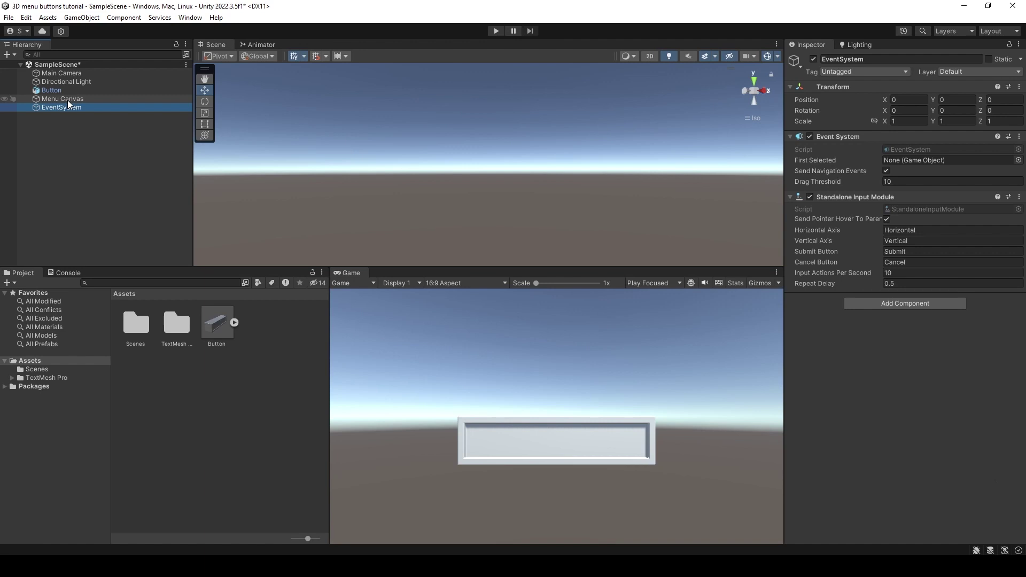
{"action": "left_click", "coordinate": [91, 98]}
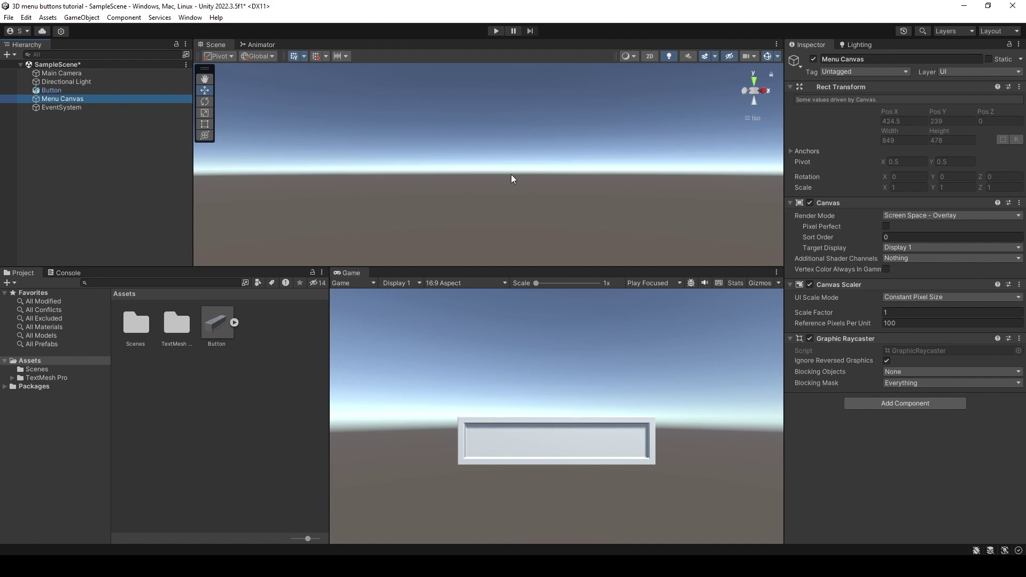
{"action": "key", "text": "f"}
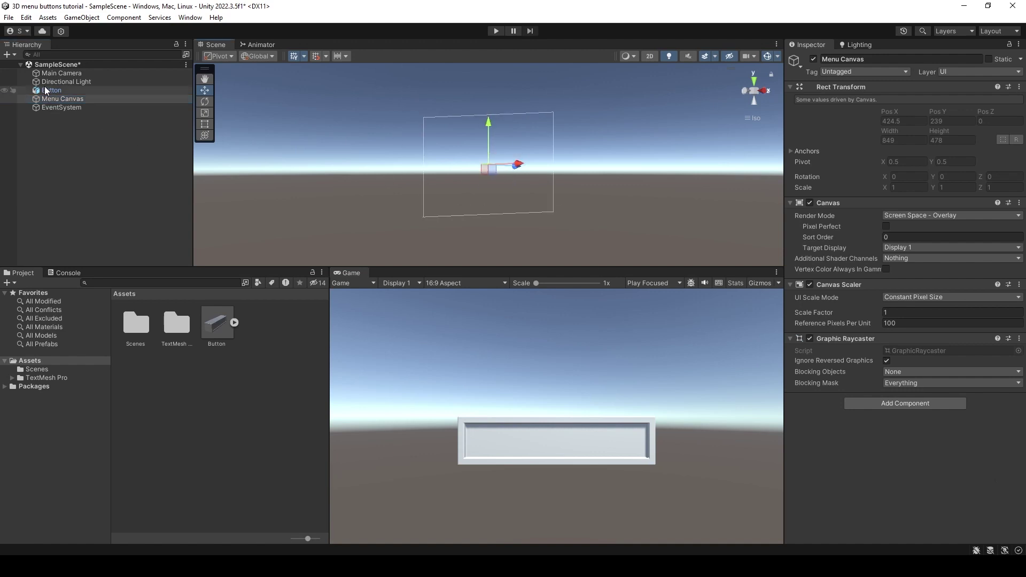
{"action": "left_click", "coordinate": [45, 90]}
{"action": "key", "text": "f"}
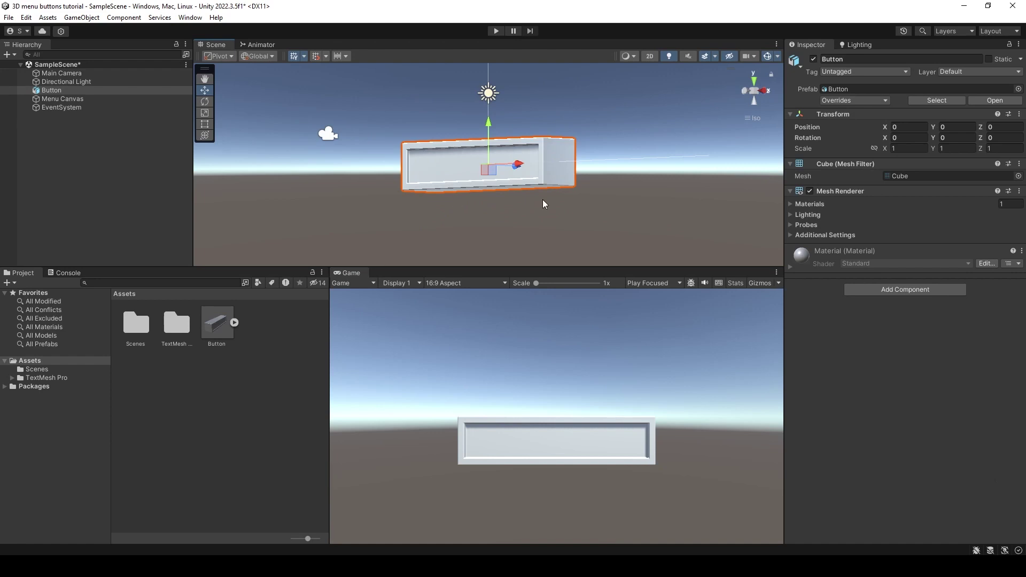
Add a TextMeshPro text element under Menu Canvas and name it Button text
{"action": "left_click", "coordinate": [81, 98]}
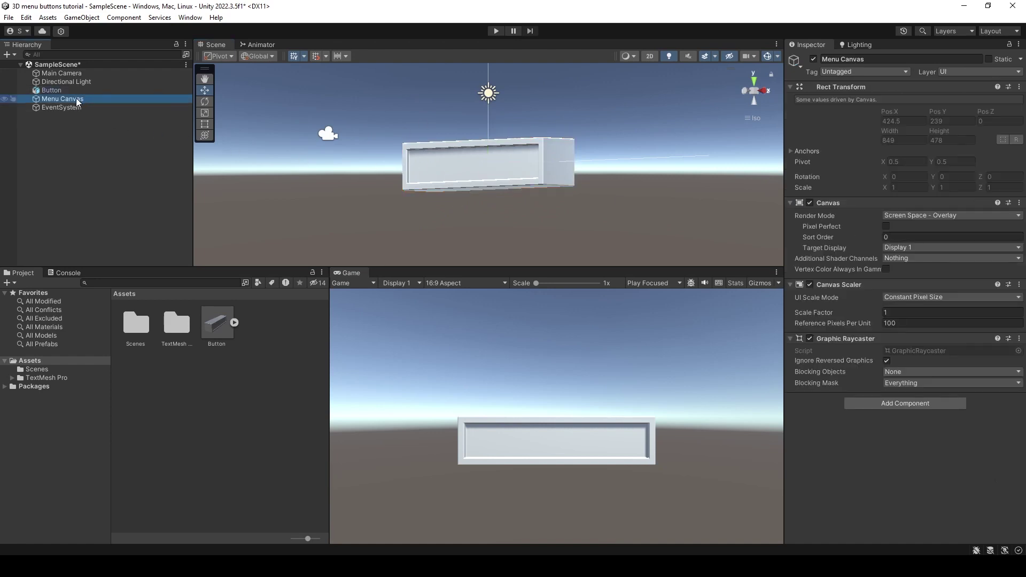
{"action": "right_click", "coordinate": [77, 101]}
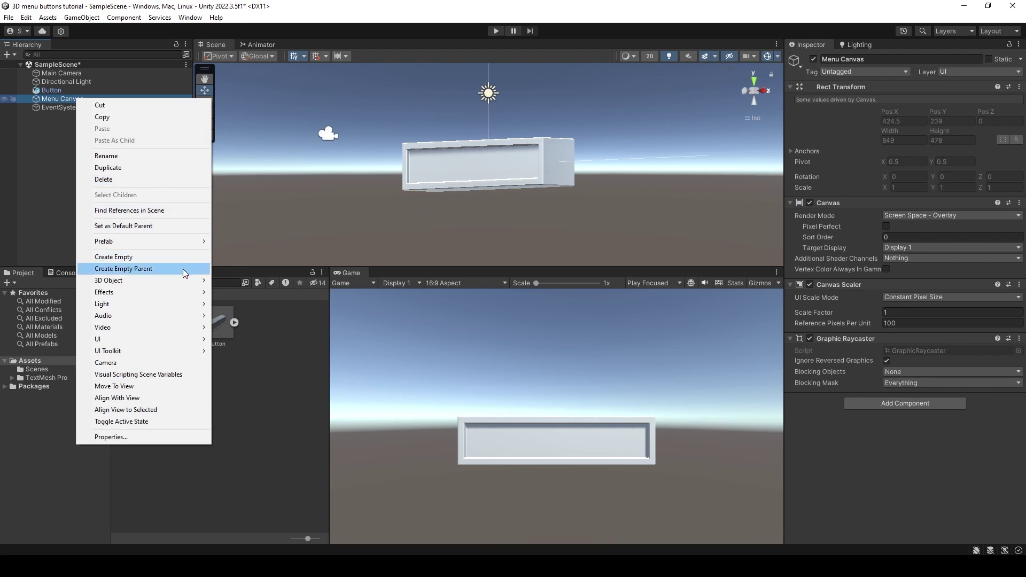
{"action": "mouse_move", "coordinate": [175, 305]}
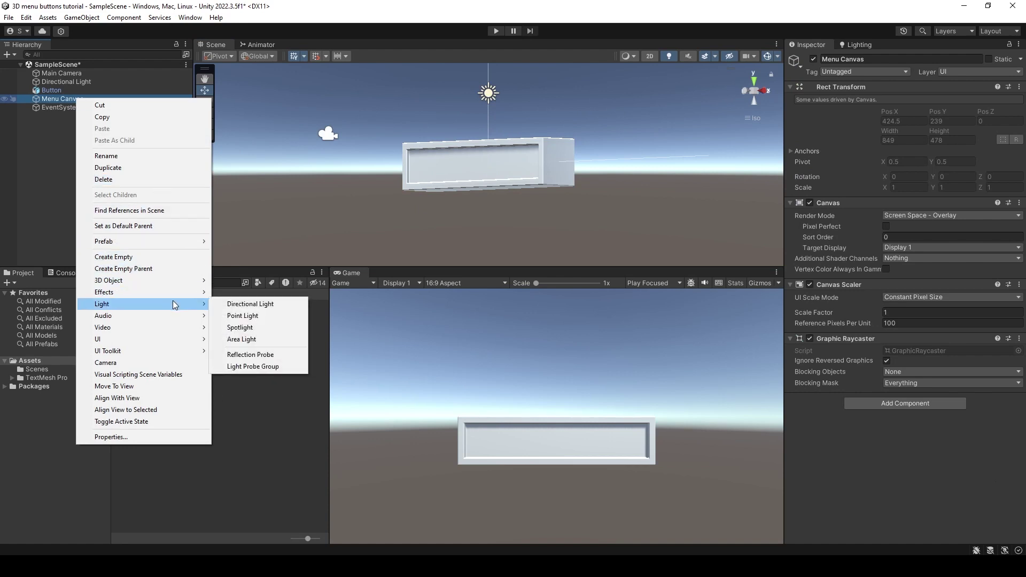
{"action": "mouse_move", "coordinate": [170, 340]}
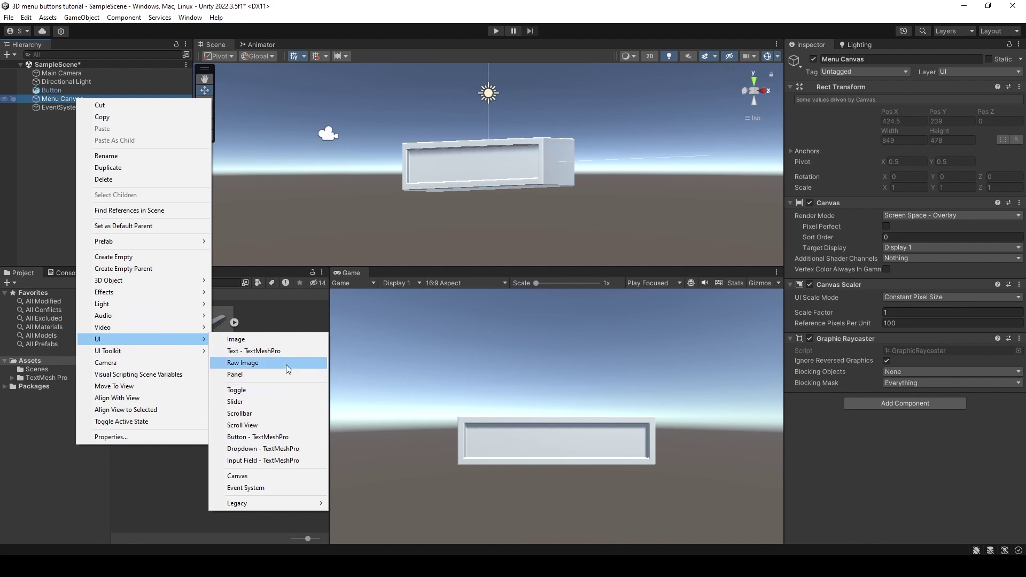
{"action": "left_click", "coordinate": [286, 351]}
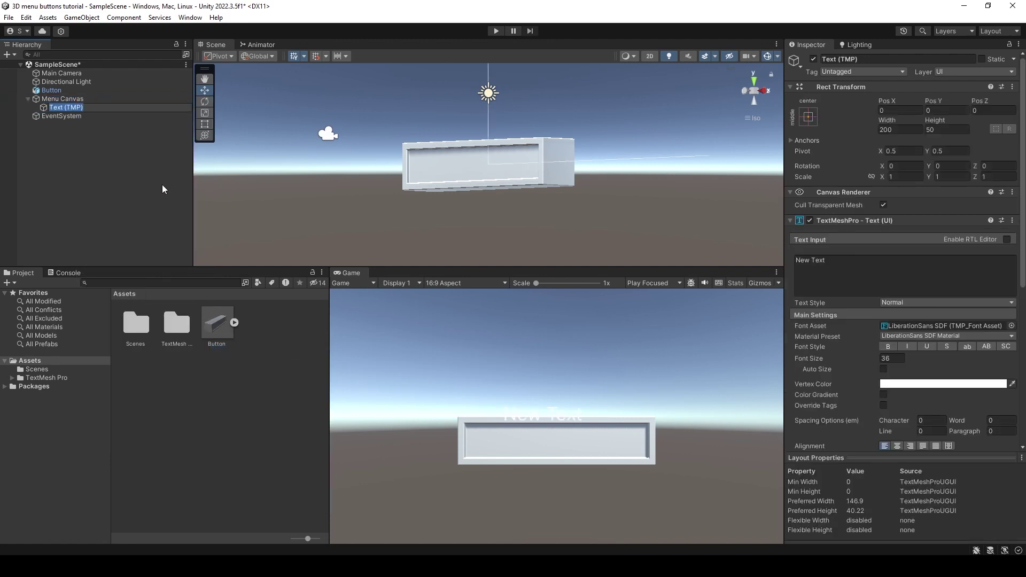
{"action": "type", "text": "Button text"}
{"action": "key", "text": "Return"}
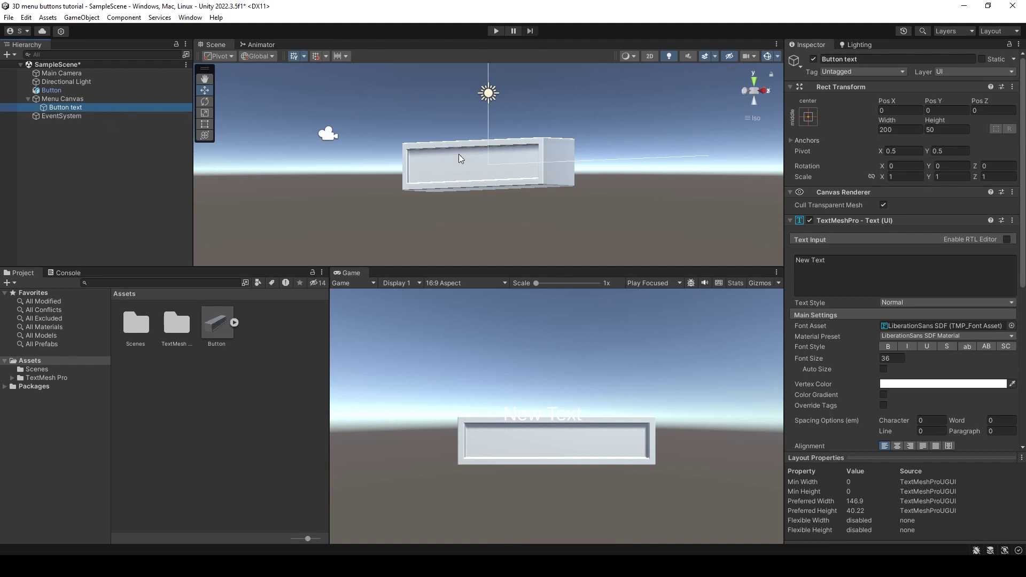
Make the Button model a child of Menu Canvas, alongside Button text
{"action": "key", "text": "f"}
{"action": "scroll", "coordinate": [486, 175], "scroll_direction": "down", "scroll_amount": 5}
{"action": "left_click_drag", "start_coordinate": [56, 109], "coordinate": [56, 97]}
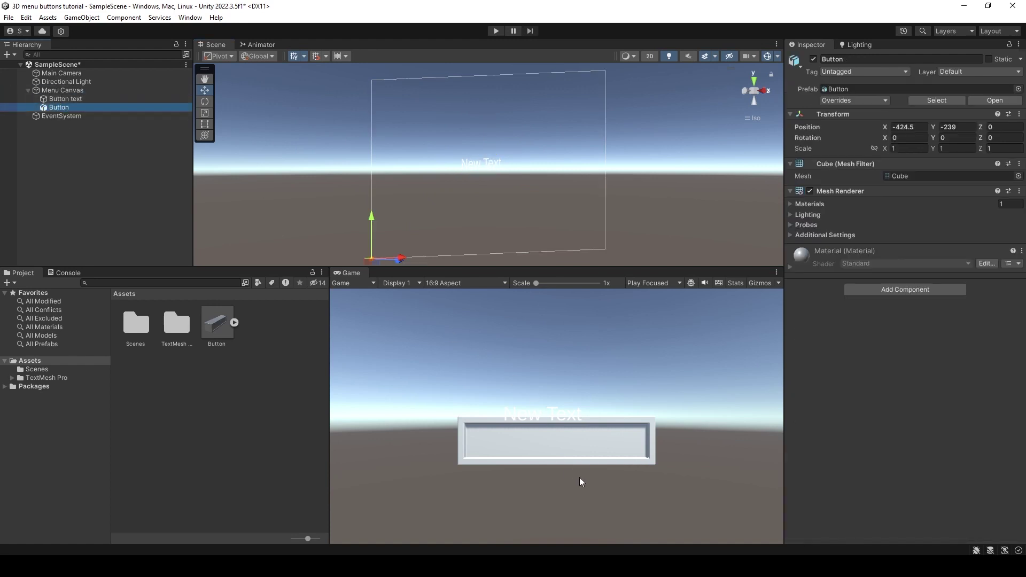
Set Menu Canvas's render mode to Screen Space - Camera and assign Main Camera as its render camera
{"action": "left_click", "coordinate": [60, 90]}
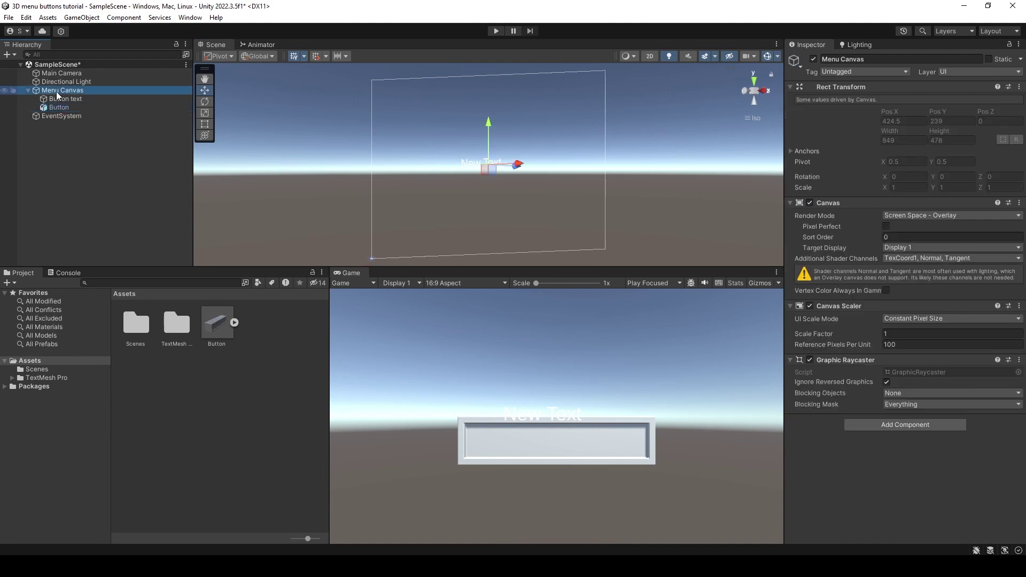
{"action": "left_click", "coordinate": [943, 216]}
{"action": "left_click", "coordinate": [938, 237]}
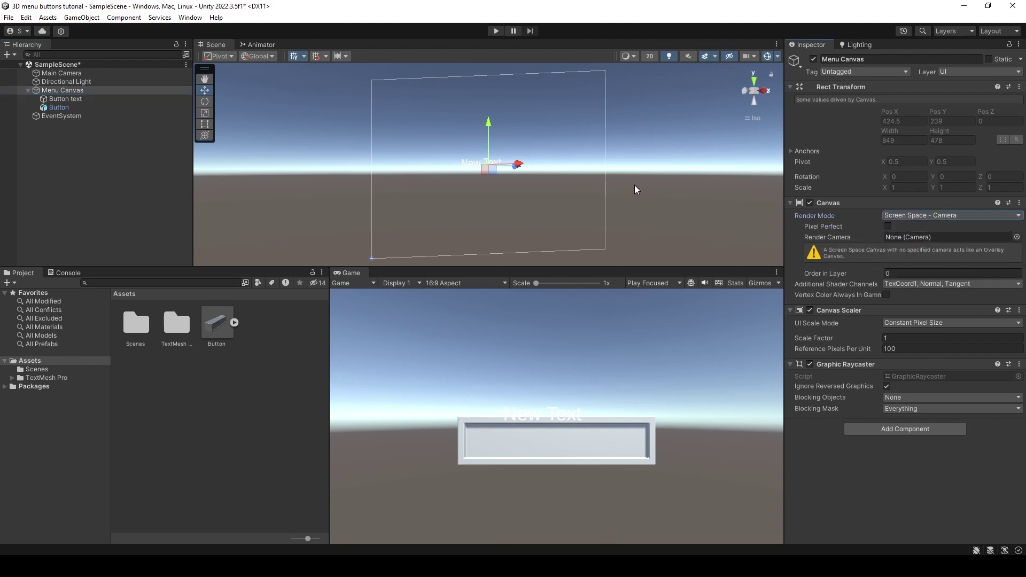
{"action": "left_click_drag", "start_coordinate": [53, 74], "coordinate": [909, 236]}
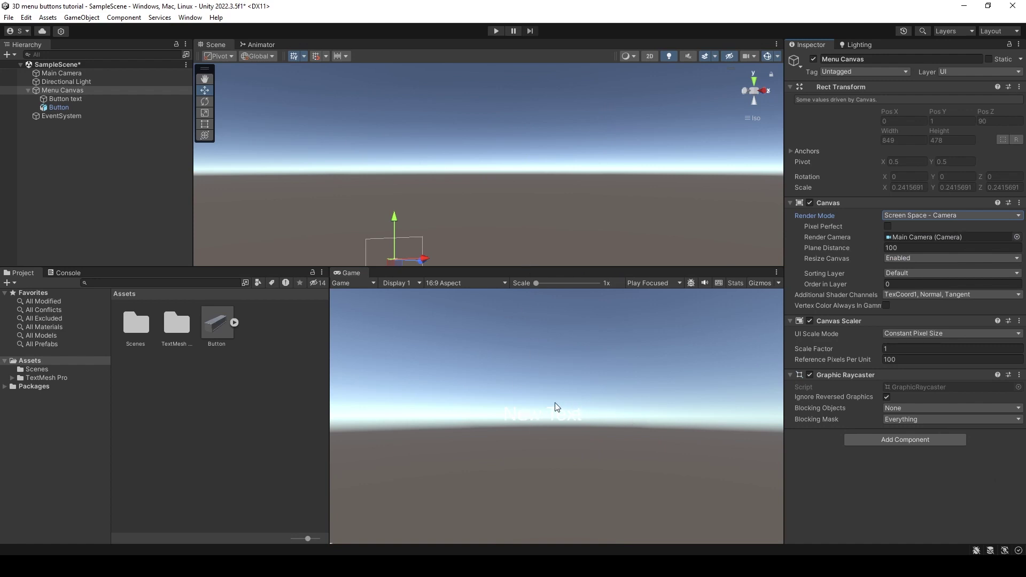
Locate the Button model under Menu Canvas in the Scene view and rename it Button shape
{"action": "left_click", "coordinate": [66, 111]}
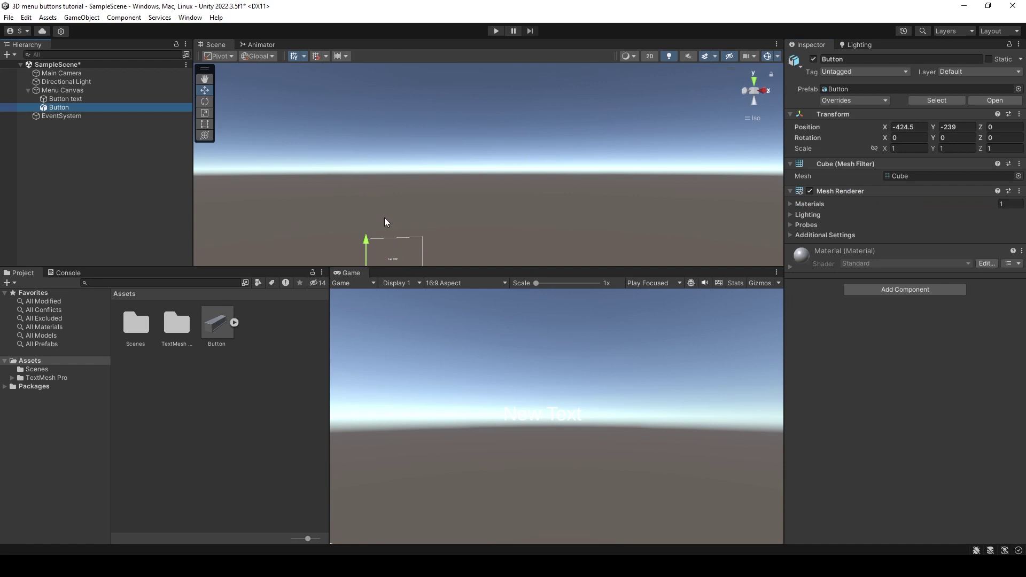
{"action": "key", "text": "f"}
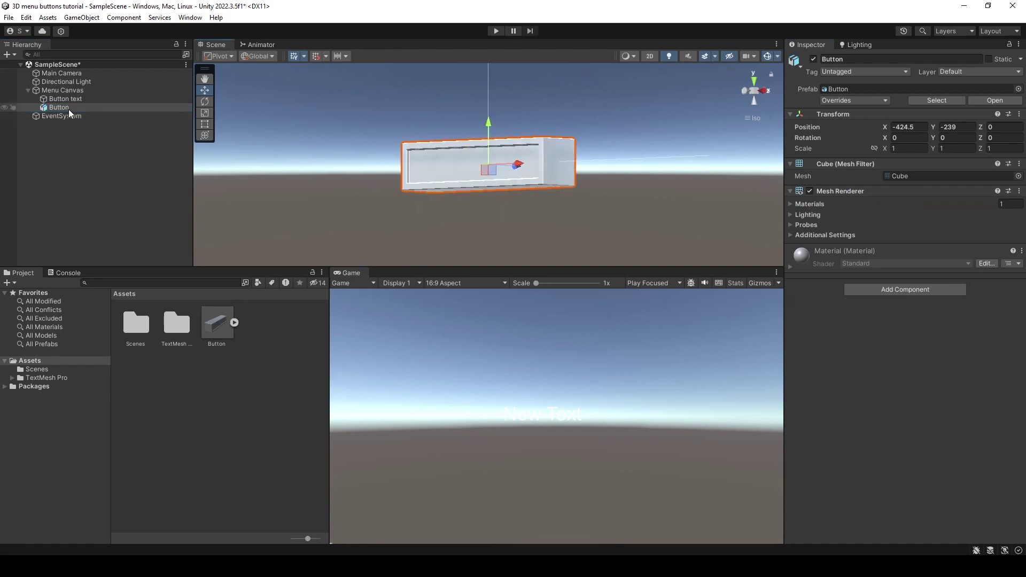
{"action": "left_click", "coordinate": [64, 109]}
{"action": "key", "text": "f"}
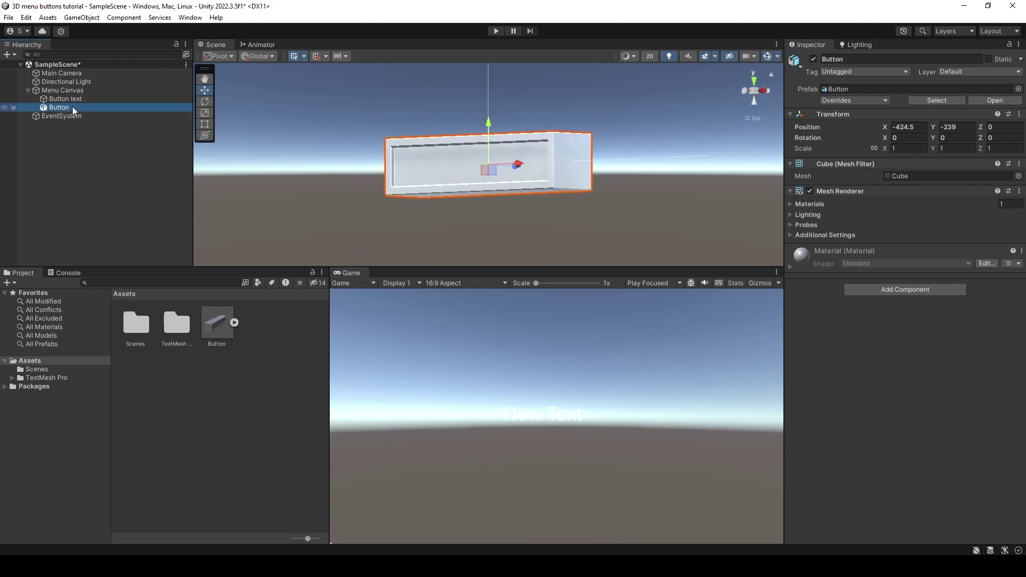
{"action": "left_click", "coordinate": [74, 109]}
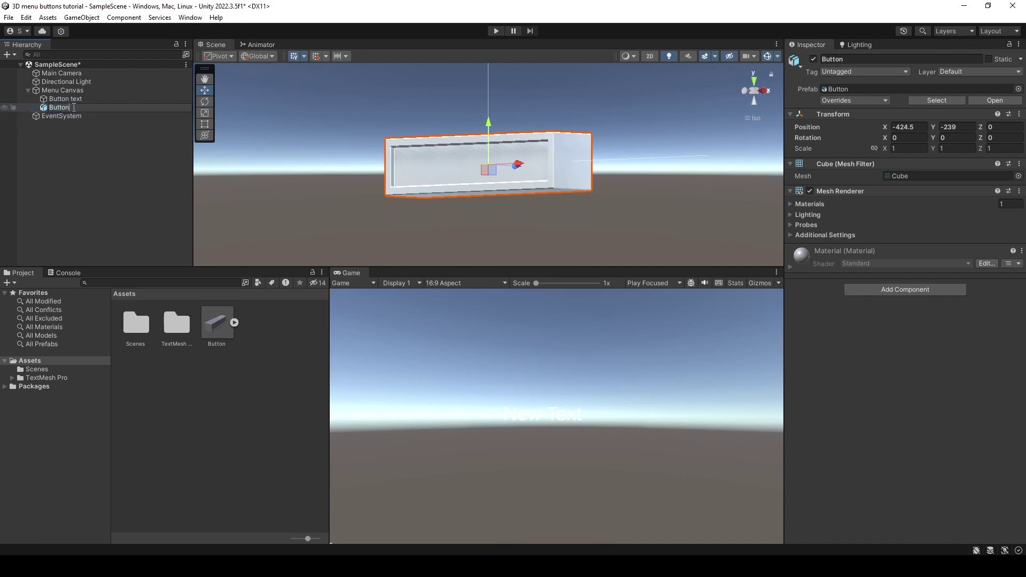
{"action": "type", "text": "shape"}
{"action": "key", "text": "Return"}
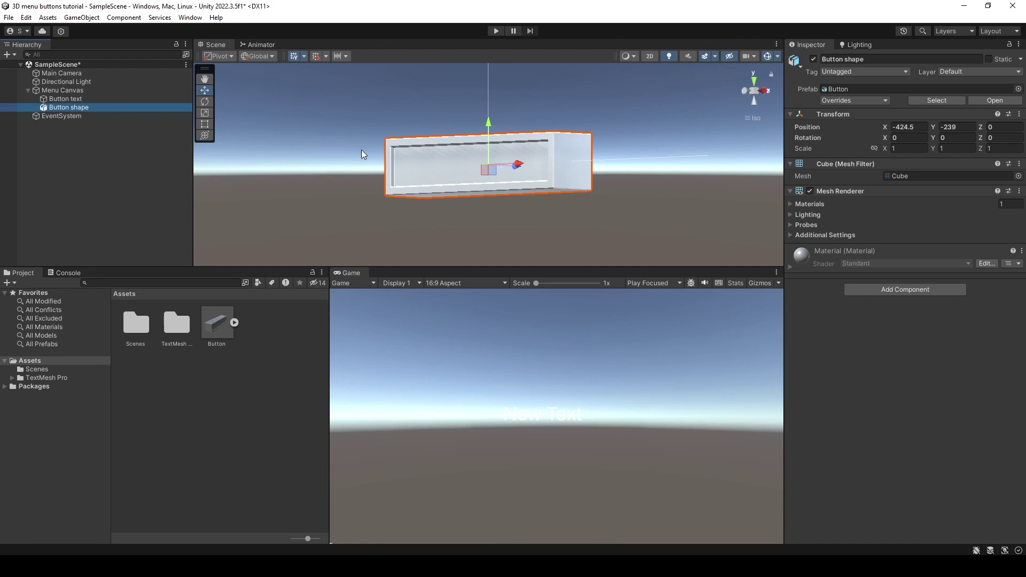
Move Button shape to the Button text's location at about X -21, Y 4 and scale it uniformly to 31.2
{"action": "left_click", "coordinate": [81, 98]}
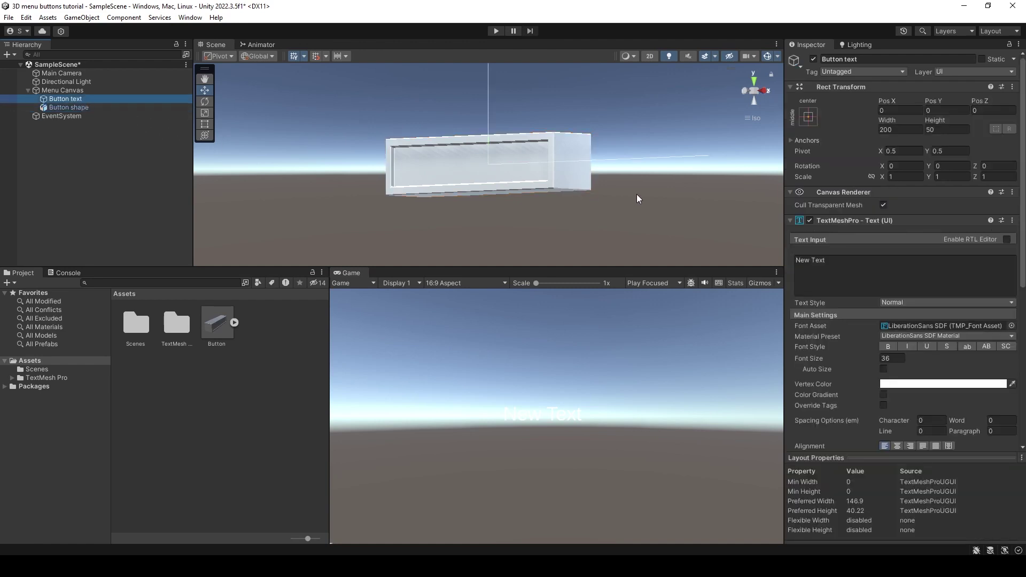
{"action": "key", "text": "f"}
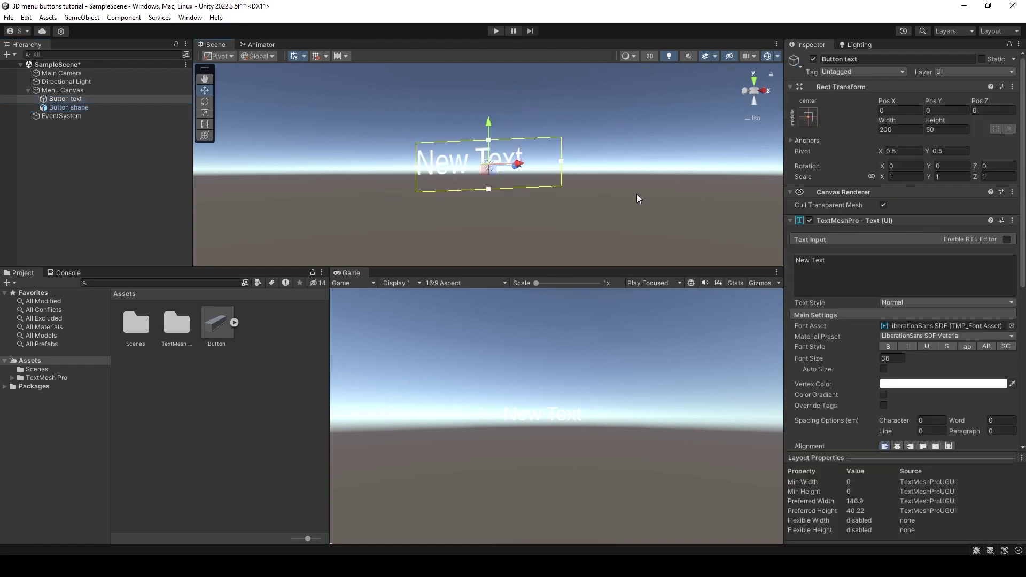
{"action": "left_click", "coordinate": [80, 108]}
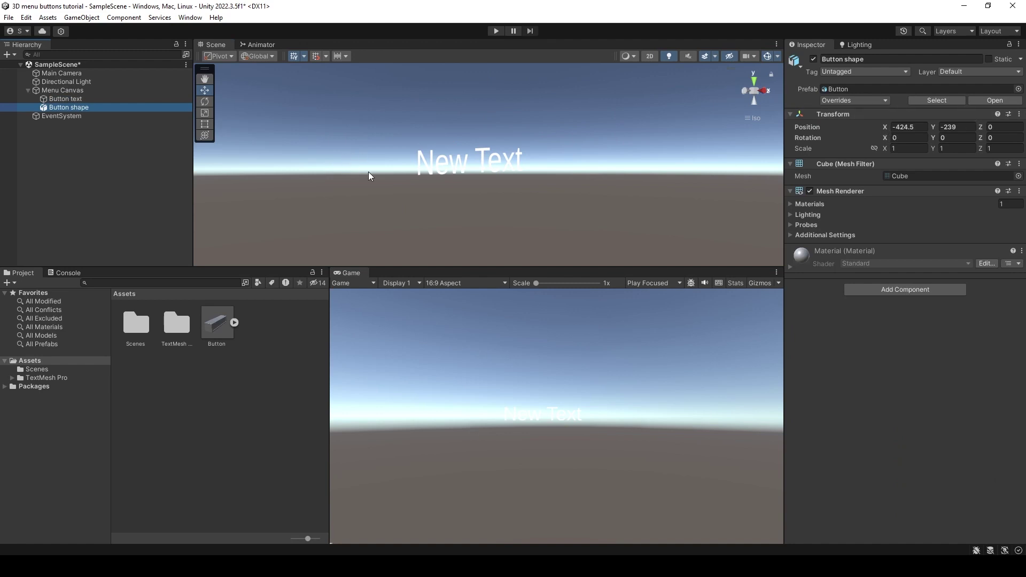
{"action": "scroll", "coordinate": [373, 197], "scroll_direction": "down", "scroll_amount": 5}
{"action": "scroll", "coordinate": [372, 214], "scroll_direction": "up", "scroll_amount": 1}
{"action": "left_click_drag", "start_coordinate": [387, 248], "coordinate": [490, 168]}
{"action": "left_click", "coordinate": [874, 148]}
{"action": "left_click_drag", "start_coordinate": [884, 148], "coordinate": [406, 169]}
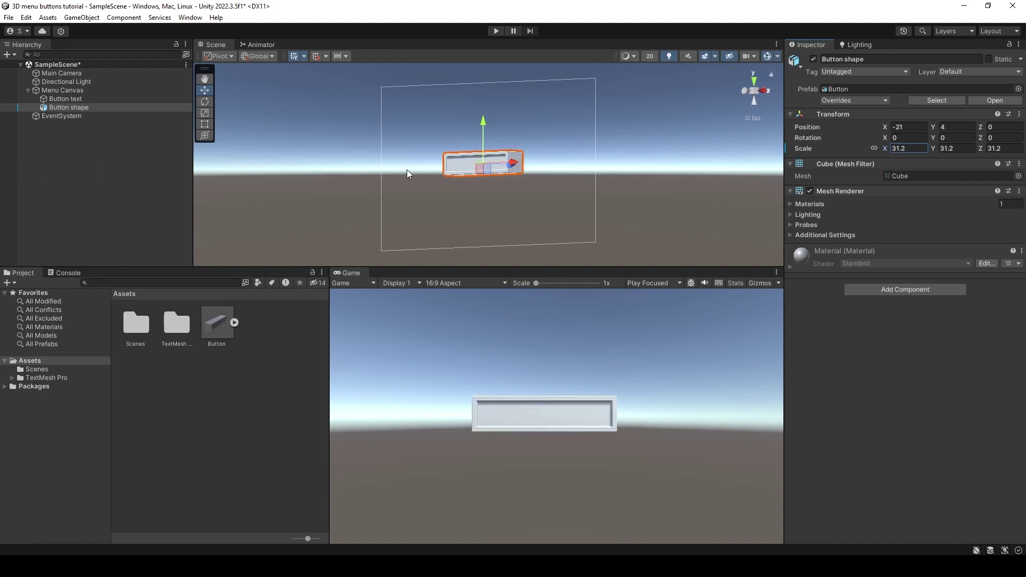
Bring Button text forward to about Z -26.1 so it sits in front of the button's face
{"action": "left_click", "coordinate": [65, 98]}
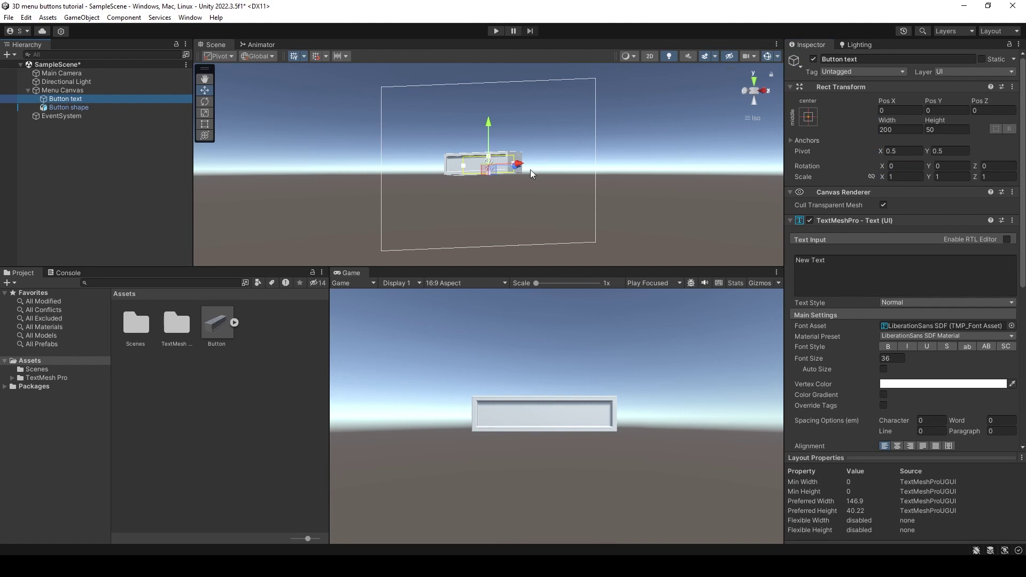
{"action": "scroll", "coordinate": [530, 169], "scroll_direction": "up", "scroll_amount": 5}
{"action": "left_click_drag", "start_coordinate": [530, 169], "coordinate": [502, 169], "text": "alt"}
Set Button shape's X position to 0
{"action": "left_click", "coordinate": [66, 107]}
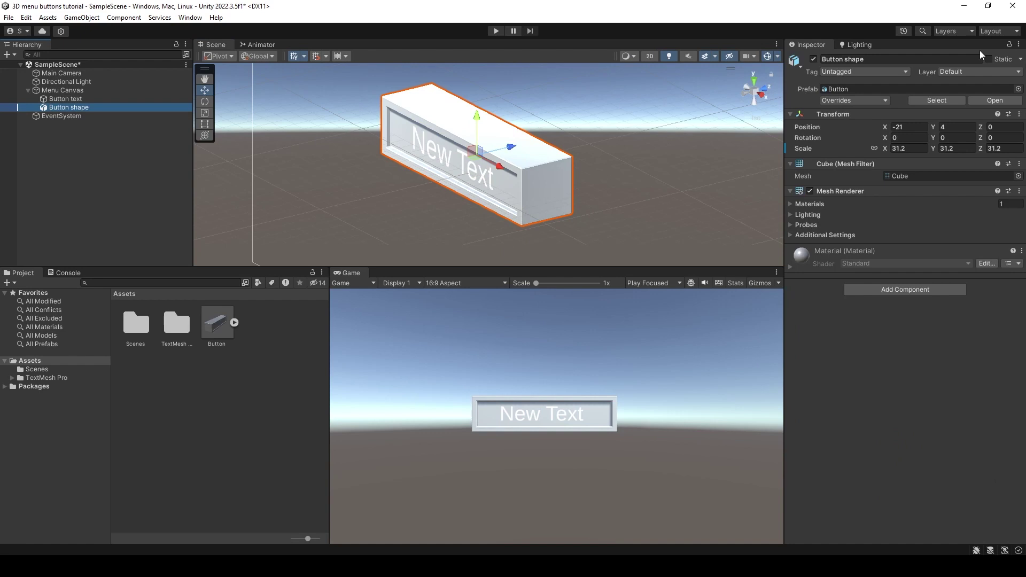
{"action": "left_click", "coordinate": [916, 127]}
{"action": "type", "text": "0"}
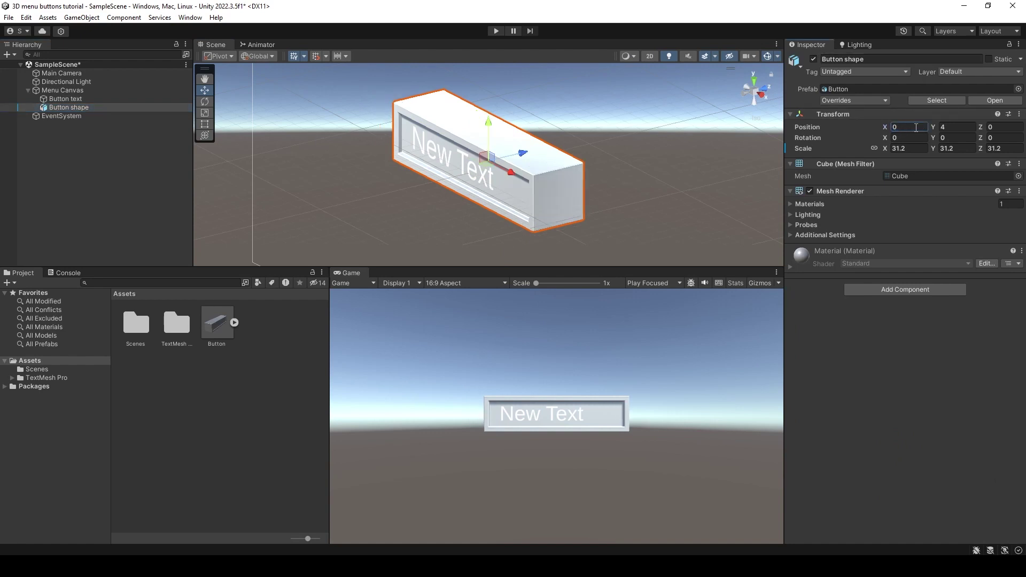
Change the Button text content to Play and apply the Title text style
{"action": "left_click", "coordinate": [80, 98]}
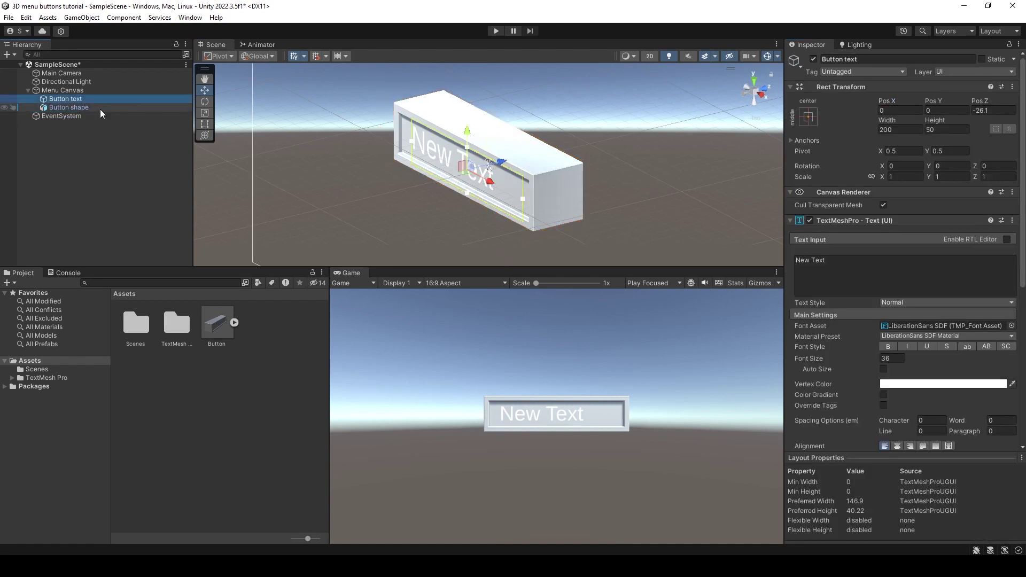
{"action": "left_click", "coordinate": [850, 268]}
{"action": "key", "text": "ctrl+a"}
{"action": "type", "text": "Play"}
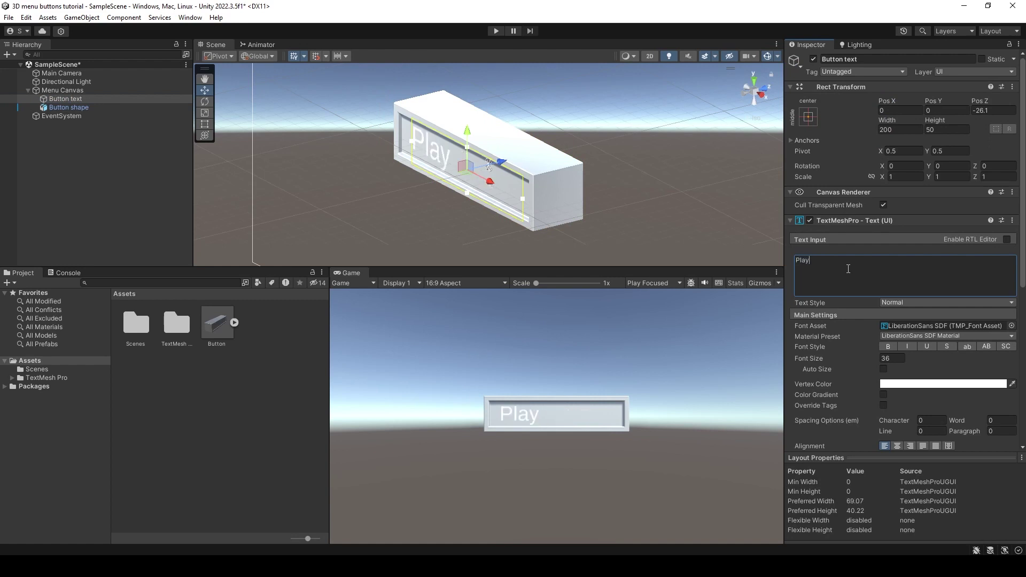
{"action": "left_click", "coordinate": [908, 303]}
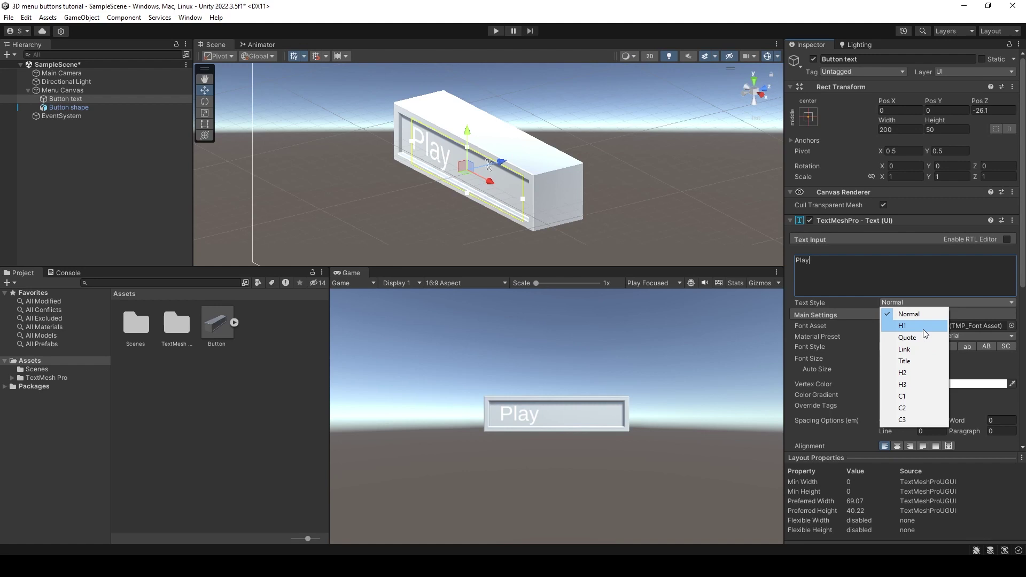
{"action": "left_click", "coordinate": [914, 357]}
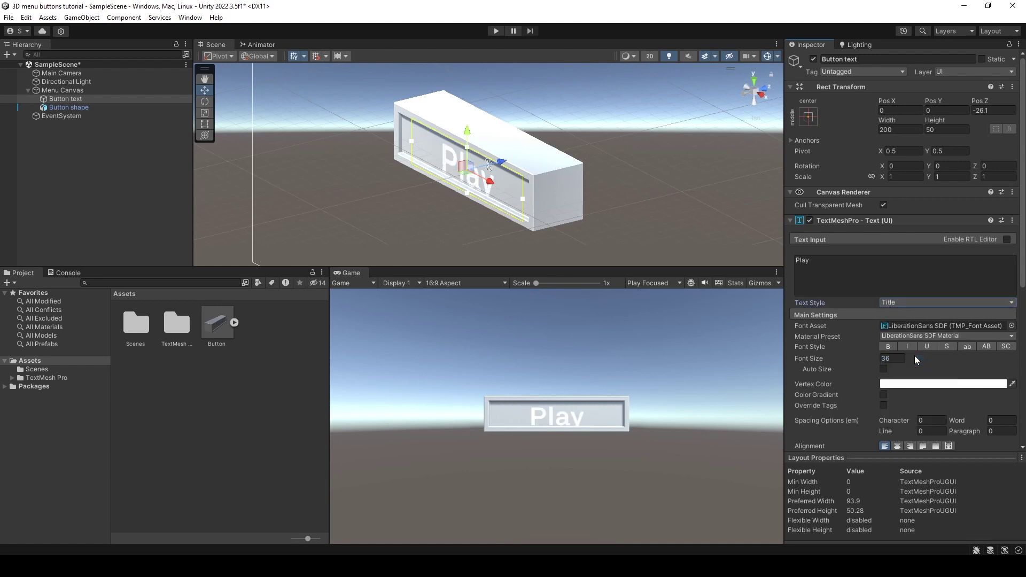
Set the Play text's font size to 30 and raise the text to Y 1.6
{"action": "left_click", "coordinate": [791, 220]}
{"action": "left_click", "coordinate": [791, 221]}
{"action": "left_click", "coordinate": [894, 357]}
{"action": "type", "text": "30"}
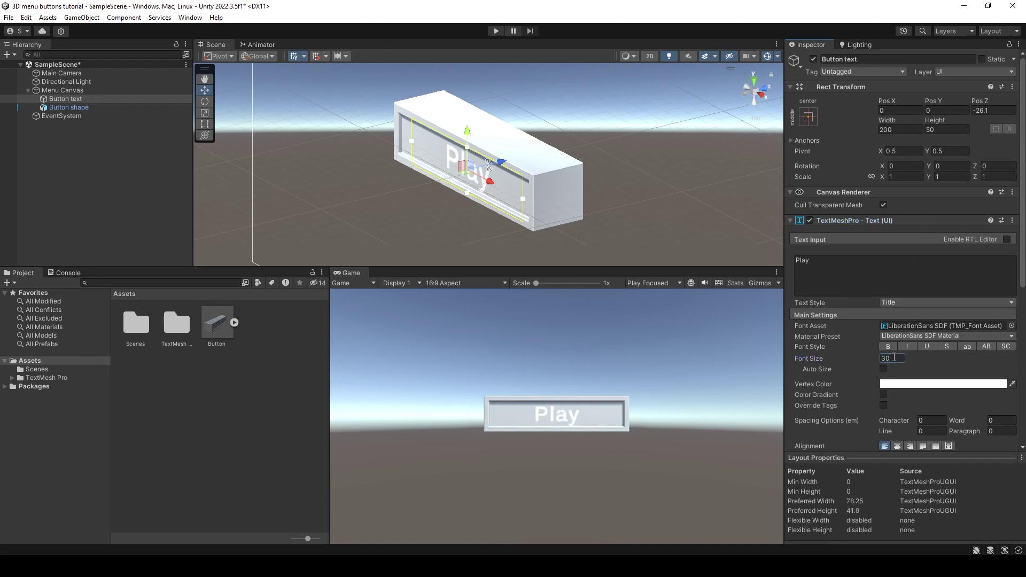
{"action": "left_click_drag", "start_coordinate": [471, 137], "coordinate": [468, 139]}
{"action": "left_click_drag", "start_coordinate": [472, 137], "coordinate": [470, 137]}
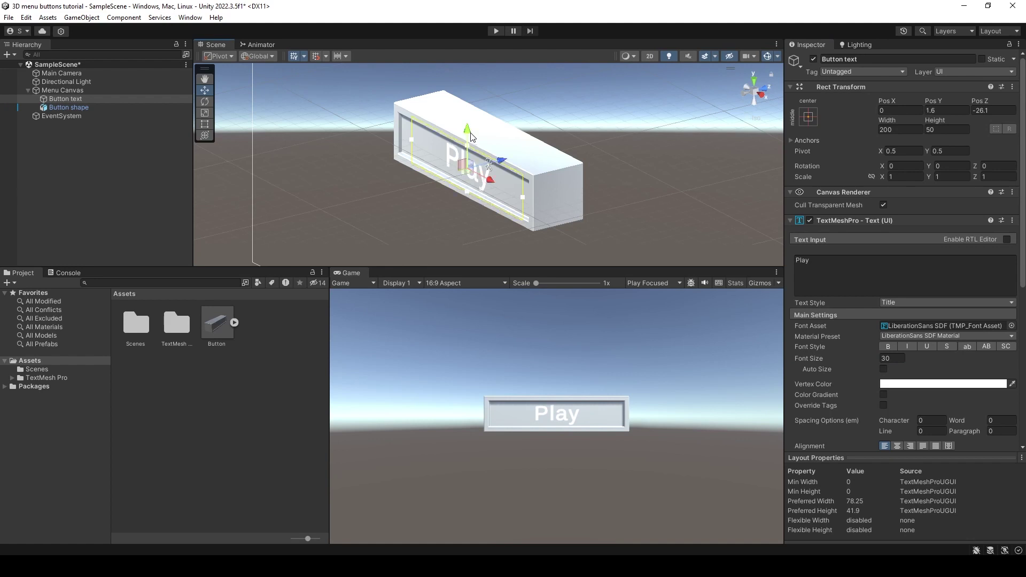
Create an empty object named Button center and place it directly under Menu Canvas, above Button text
{"action": "left_click", "coordinate": [63, 98]}
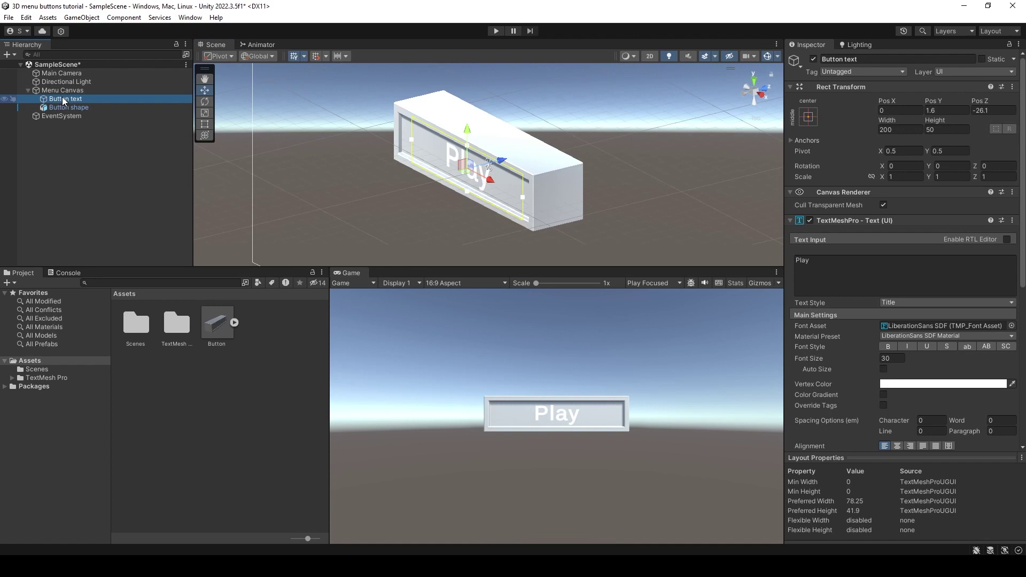
{"action": "left_click", "coordinate": [62, 153]}
{"action": "right_click", "coordinate": [59, 100]}
{"action": "left_click", "coordinate": [107, 259]}
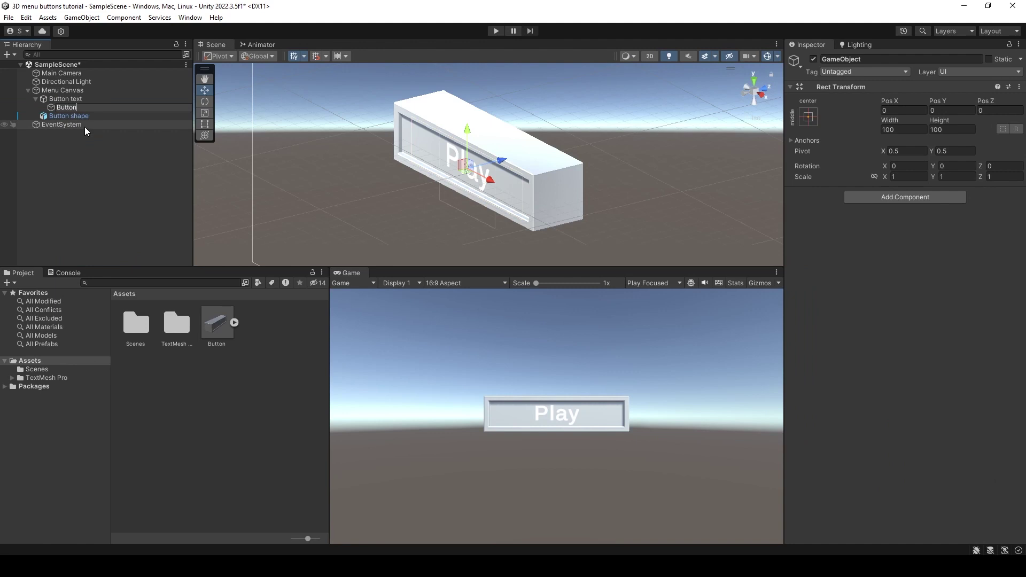
{"action": "type", "text": "Button center"}
{"action": "key", "text": "Return"}
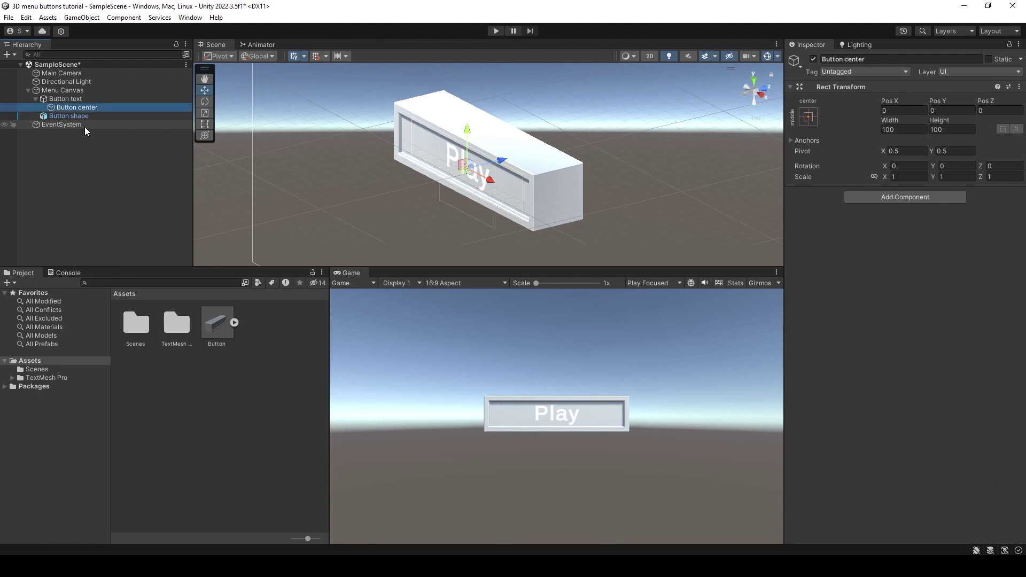
{"action": "left_click_drag", "start_coordinate": [51, 109], "coordinate": [60, 95]}
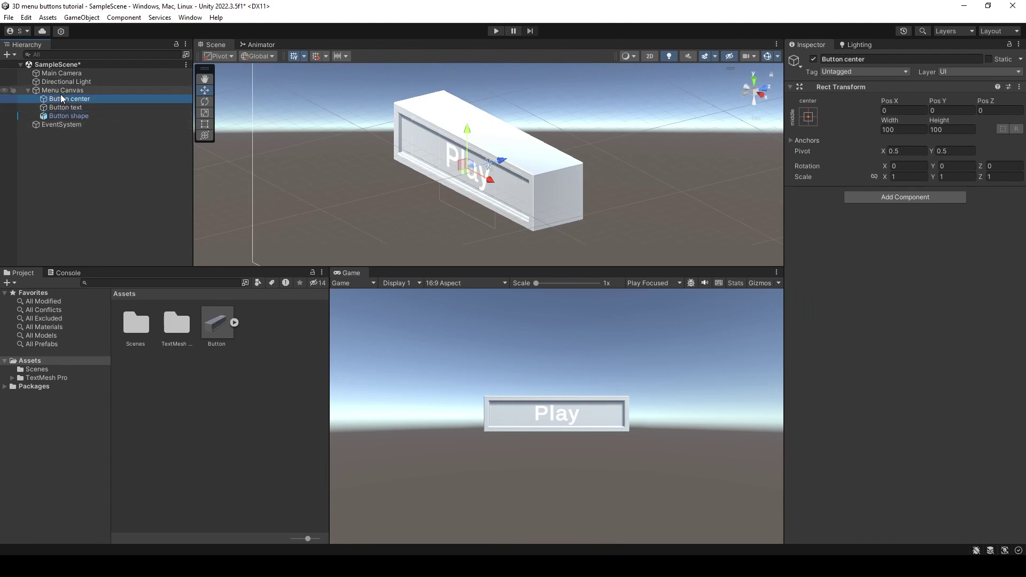
Make Button text and Button shape children of Button center
{"action": "left_click", "coordinate": [58, 109]}
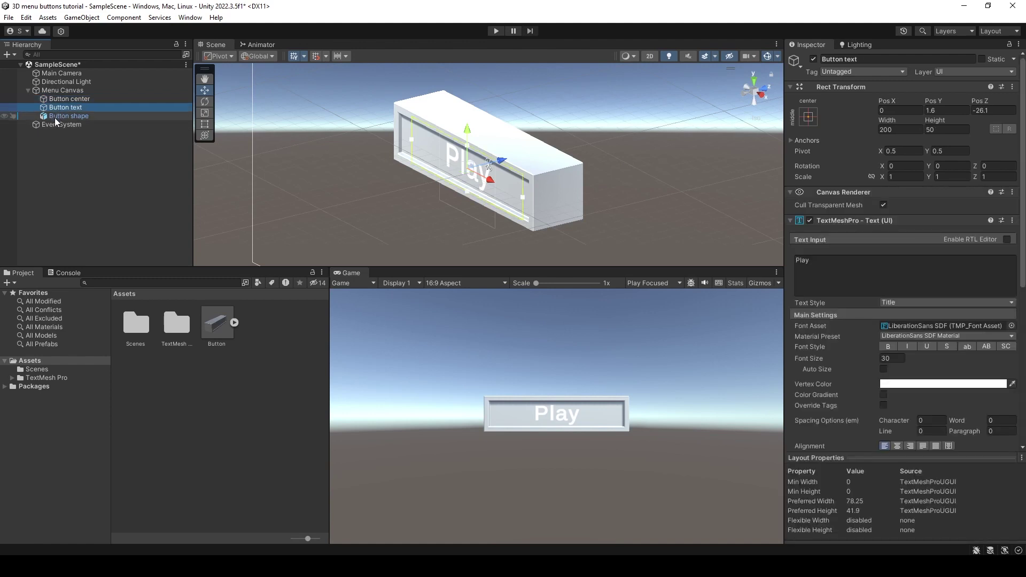
{"action": "left_click", "coordinate": [54, 117], "text": "shift"}
{"action": "mouse_move", "coordinate": [69, 111]}
{"action": "left_mouse_down"}
{"action": "mouse_move", "coordinate": [76, 100]}
{"action": "mouse_move", "coordinate": [54, 119]}
{"action": "mouse_move", "coordinate": [78, 97]}
{"action": "left_mouse_up"}
Try rotating Button center slightly about its Y axis and undo the rotation
{"action": "left_click", "coordinate": [78, 98]}
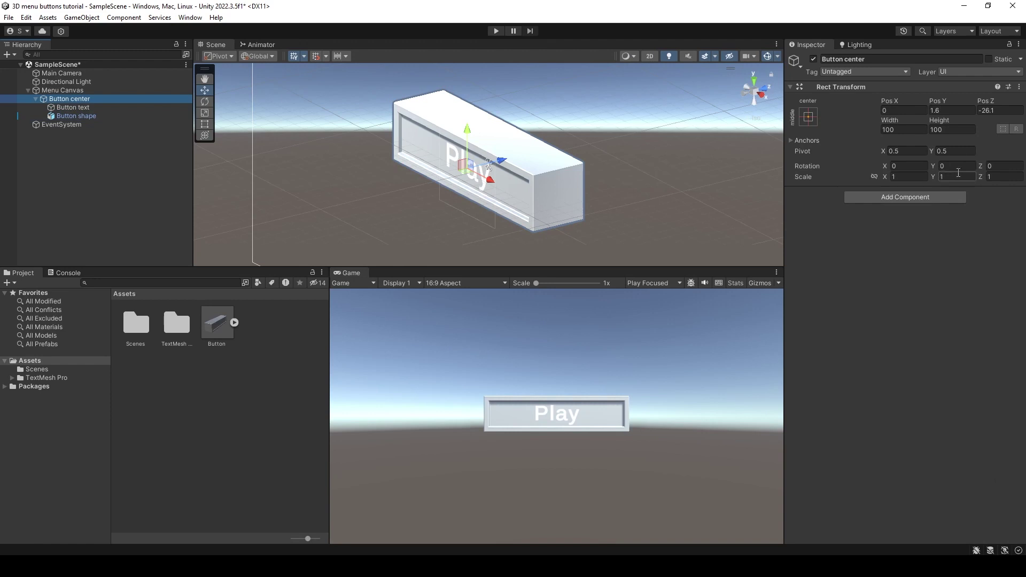
{"action": "left_click_drag", "start_coordinate": [934, 170], "coordinate": [885, 106]}
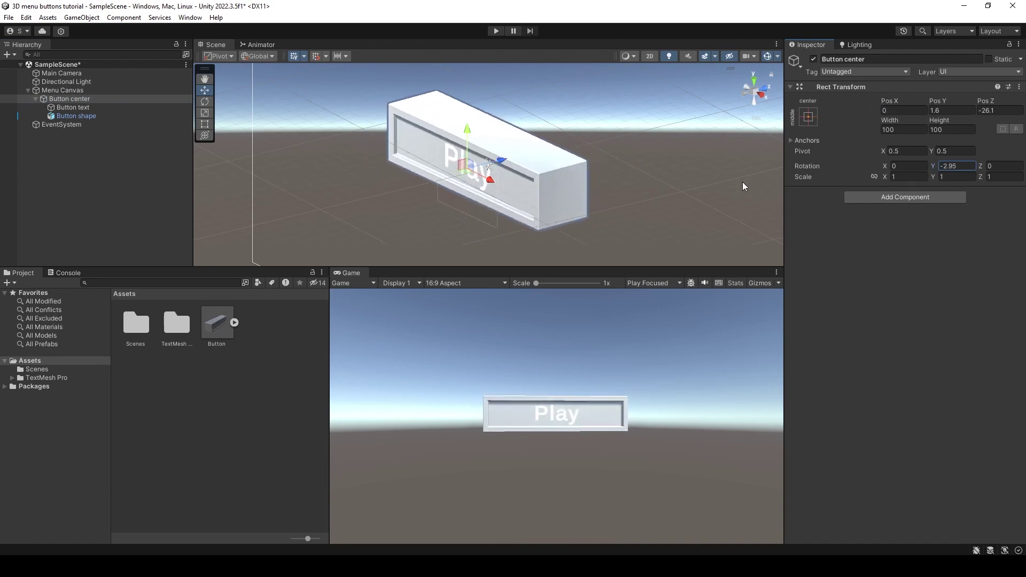
{"action": "key", "text": "ctrl+z"}
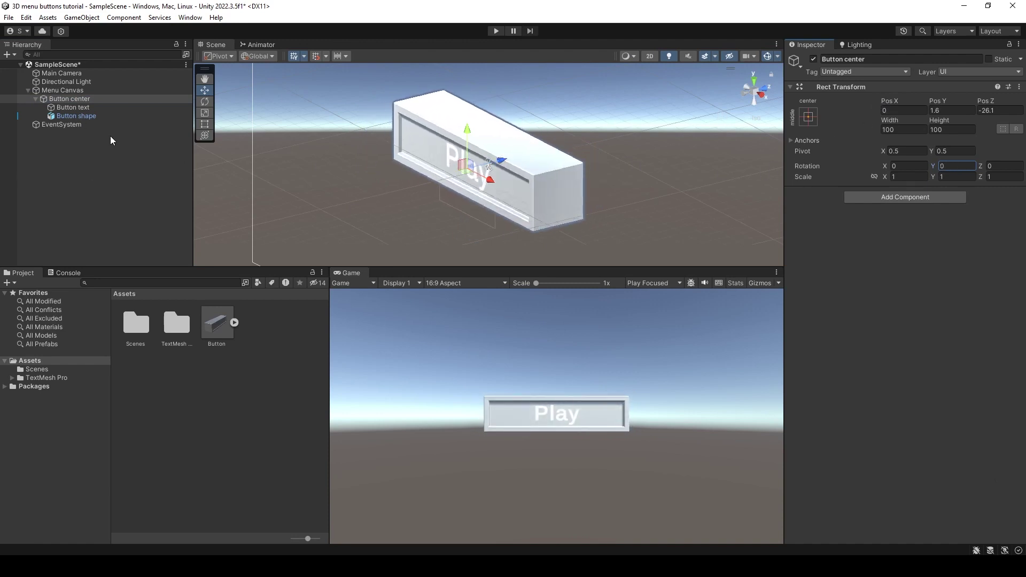
Make Button text a child of Button shape within Button center
{"action": "left_click", "coordinate": [88, 98]}
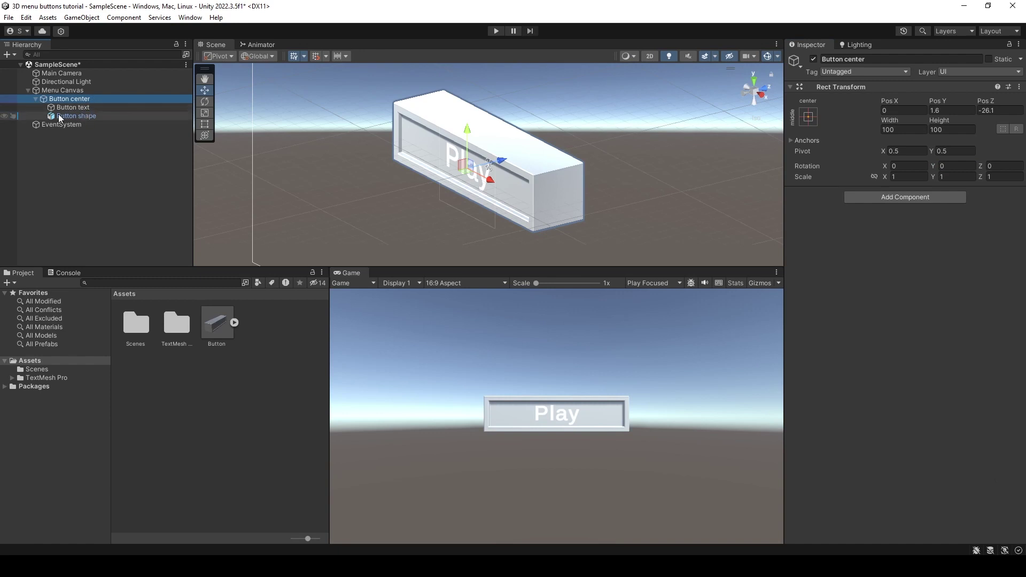
{"action": "left_click_drag", "start_coordinate": [59, 107], "coordinate": [69, 116]}
{"action": "left_click", "coordinate": [85, 107]}
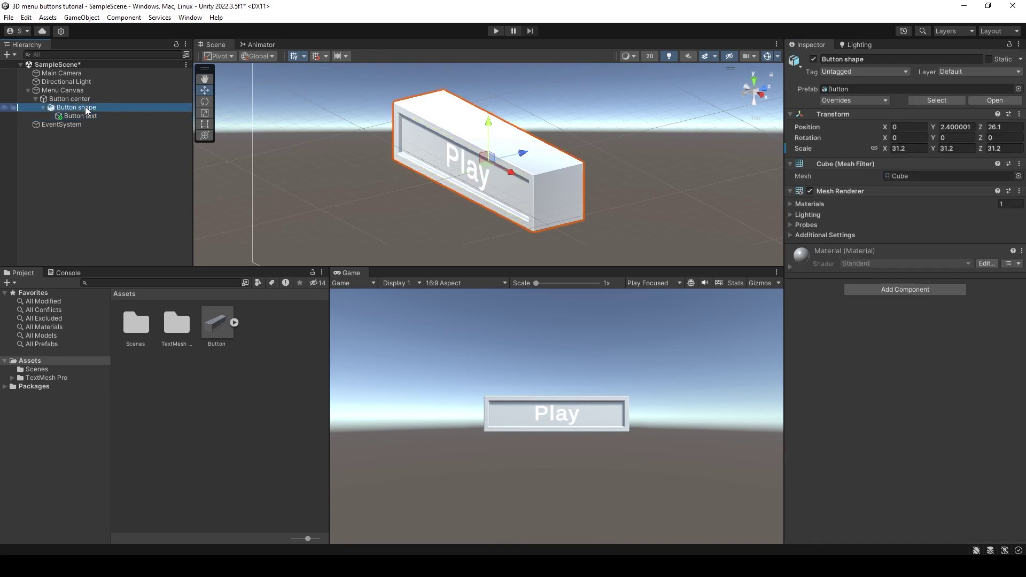
Add a Button component and an Event Trigger component to Button center
{"action": "left_click", "coordinate": [70, 99]}
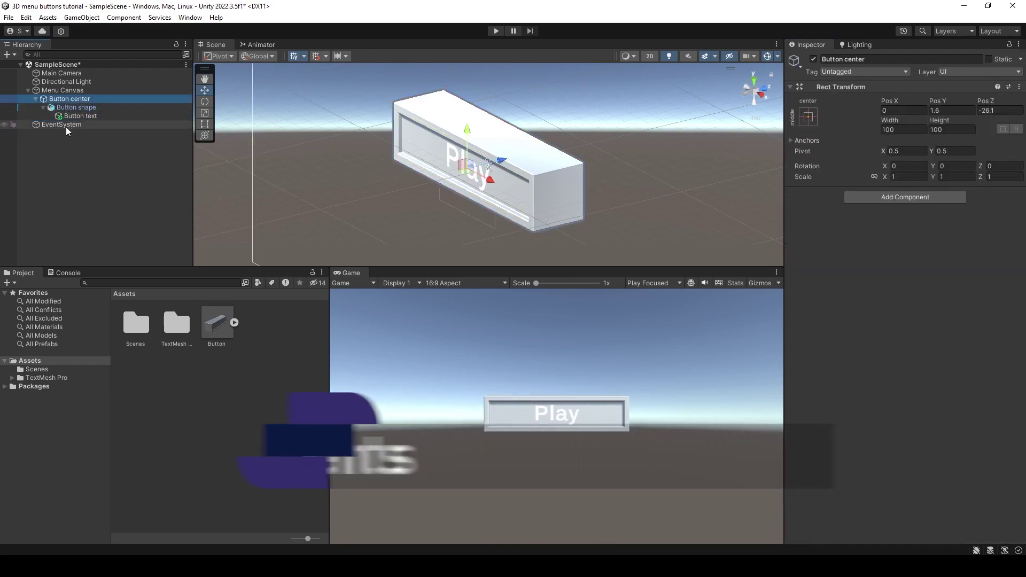
{"action": "left_click", "coordinate": [909, 194]}
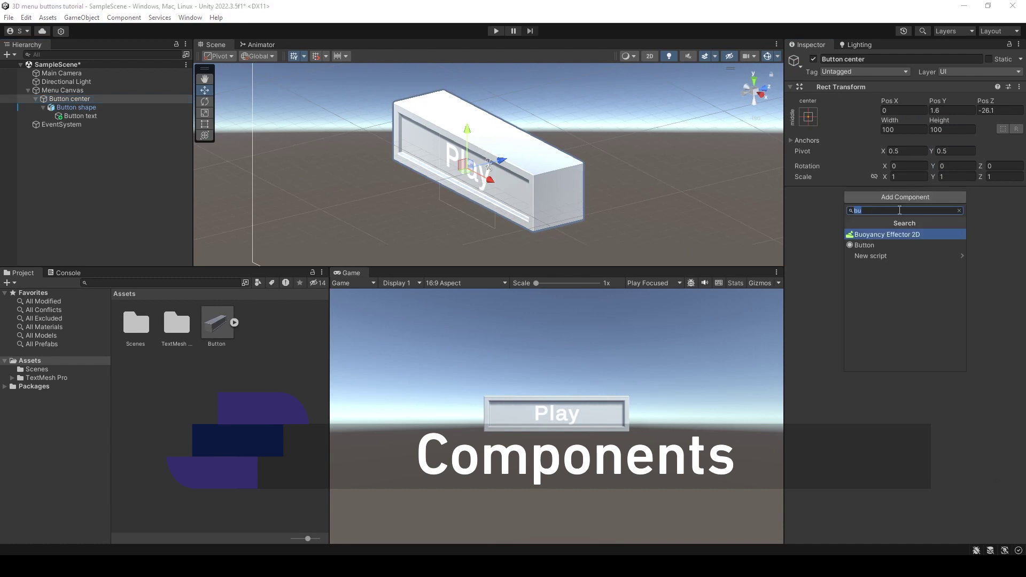
{"action": "type", "text": "but"}
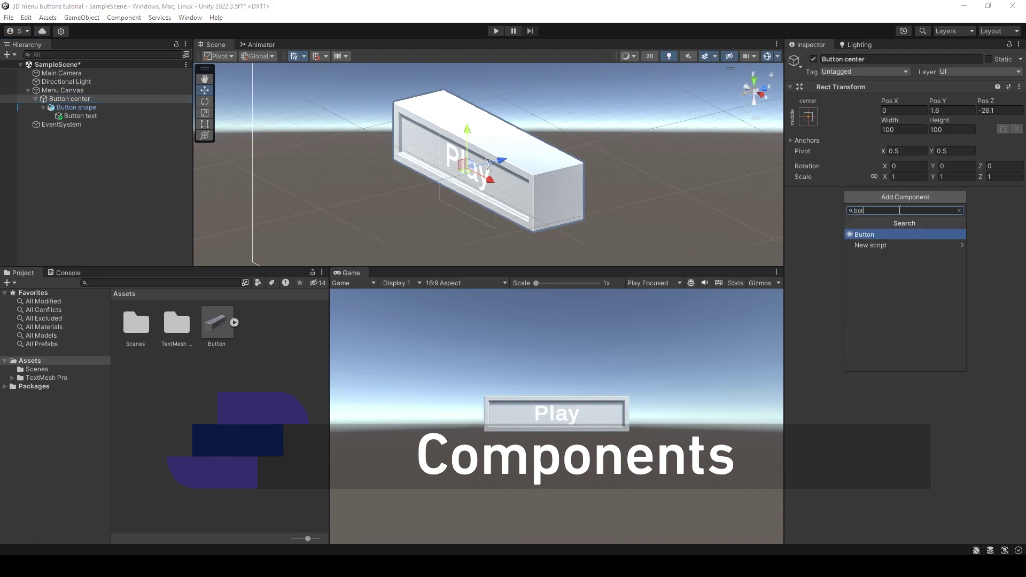
{"action": "left_click", "coordinate": [879, 236]}
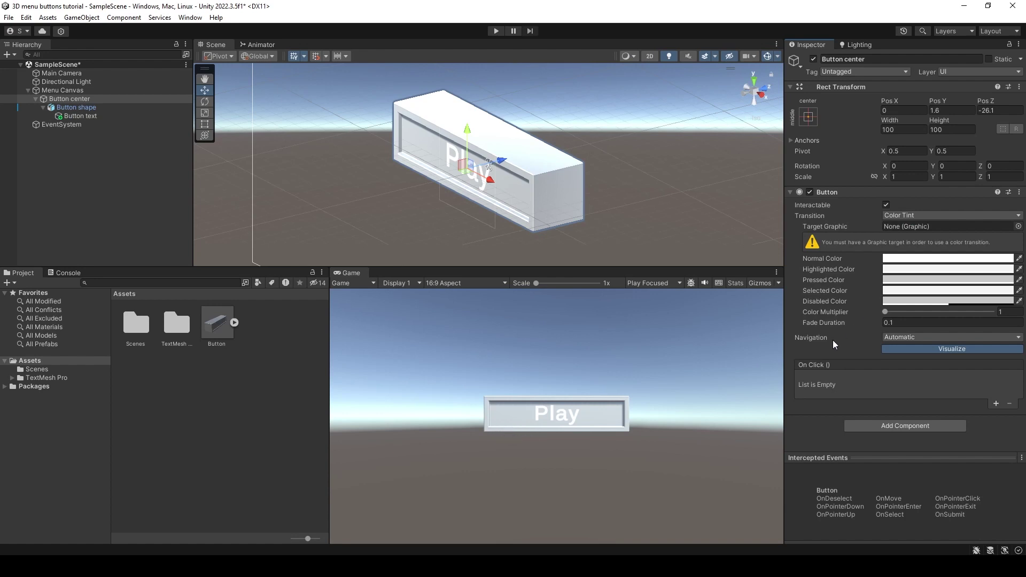
{"action": "left_click", "coordinate": [892, 422]}
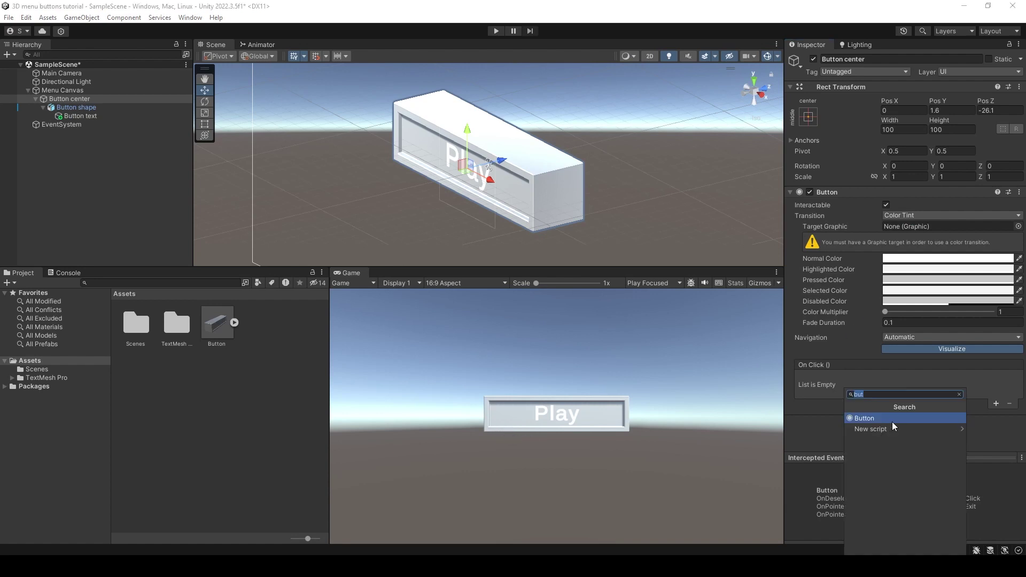
{"action": "type", "text": "even"}
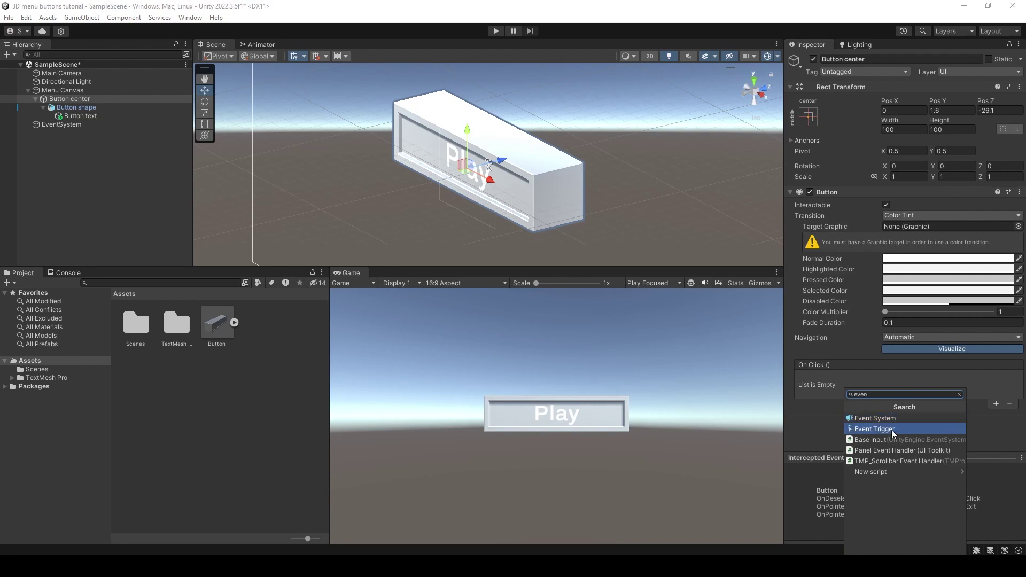
{"action": "left_click", "coordinate": [891, 430]}
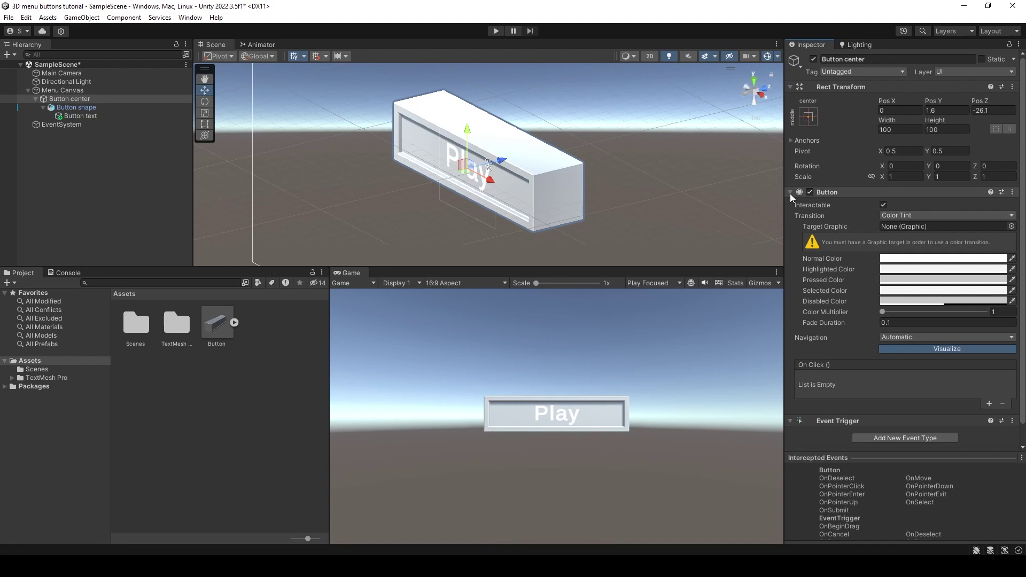
Open the Animation window for Button shape and position it below the Scene view
{"action": "left_click", "coordinate": [77, 107]}
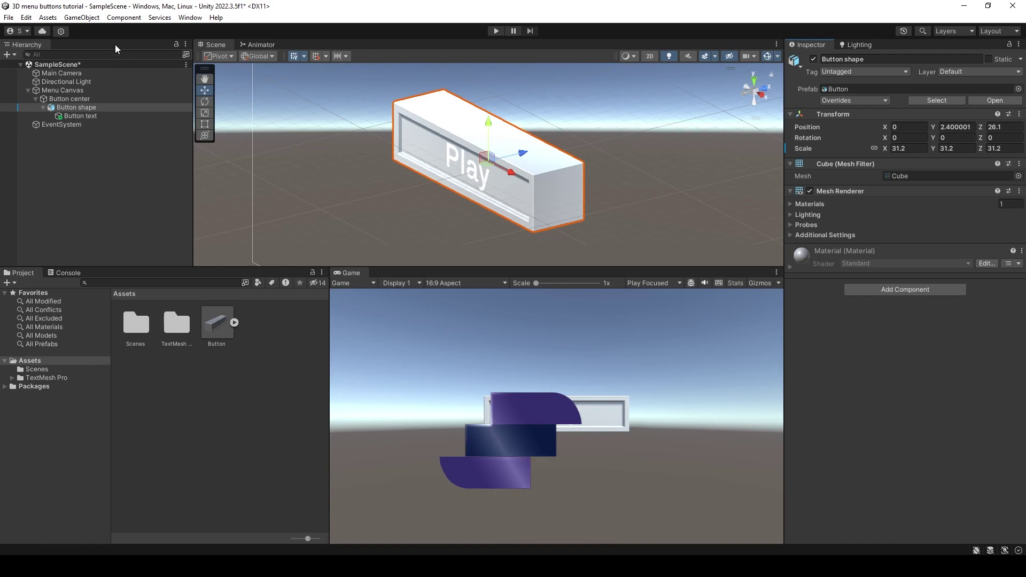
{"action": "left_click", "coordinate": [189, 17]}
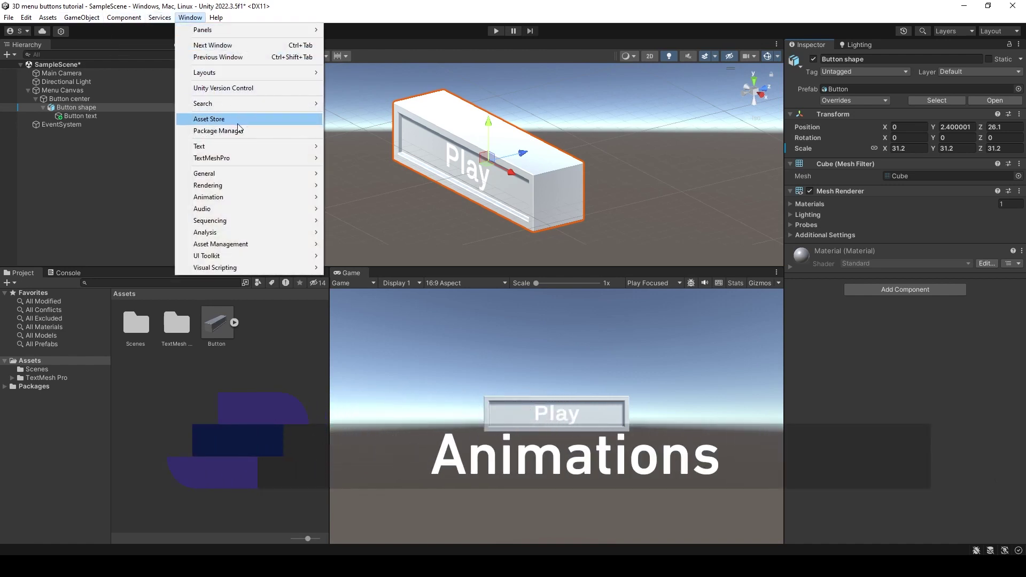
{"action": "mouse_move", "coordinate": [288, 196]}
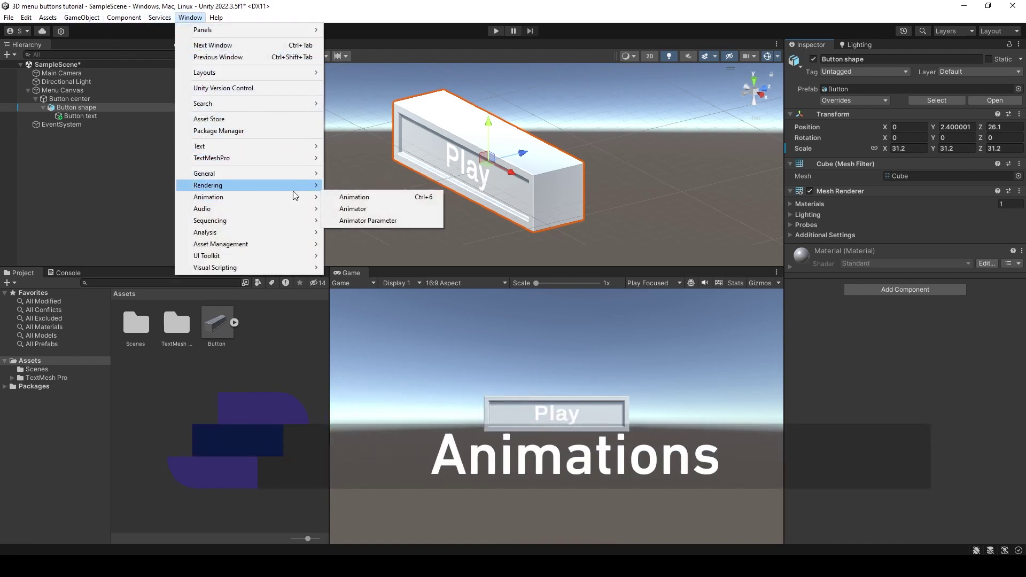
{"action": "left_click", "coordinate": [345, 197]}
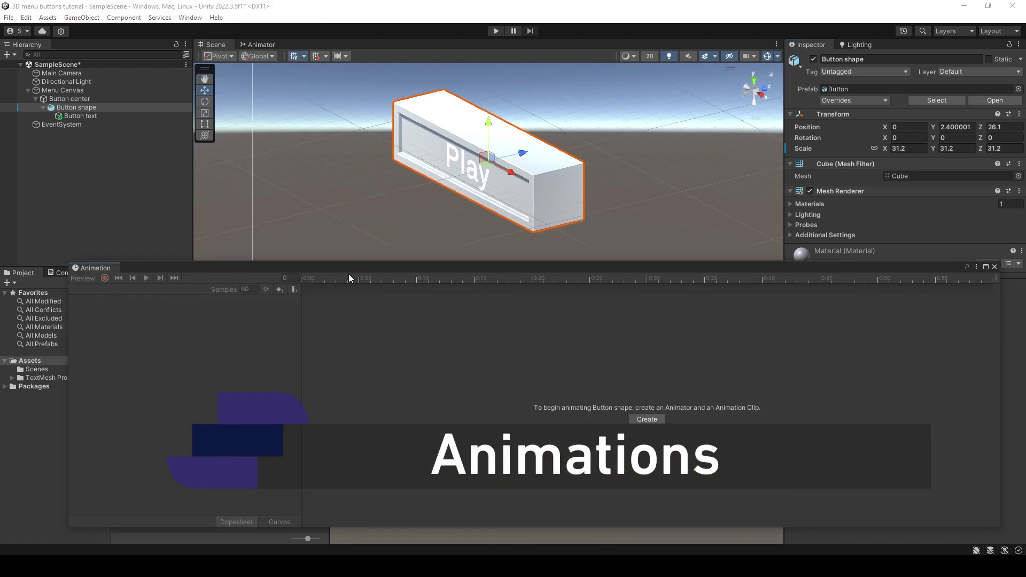
{"action": "left_click_drag", "start_coordinate": [407, 273], "coordinate": [355, 255]}
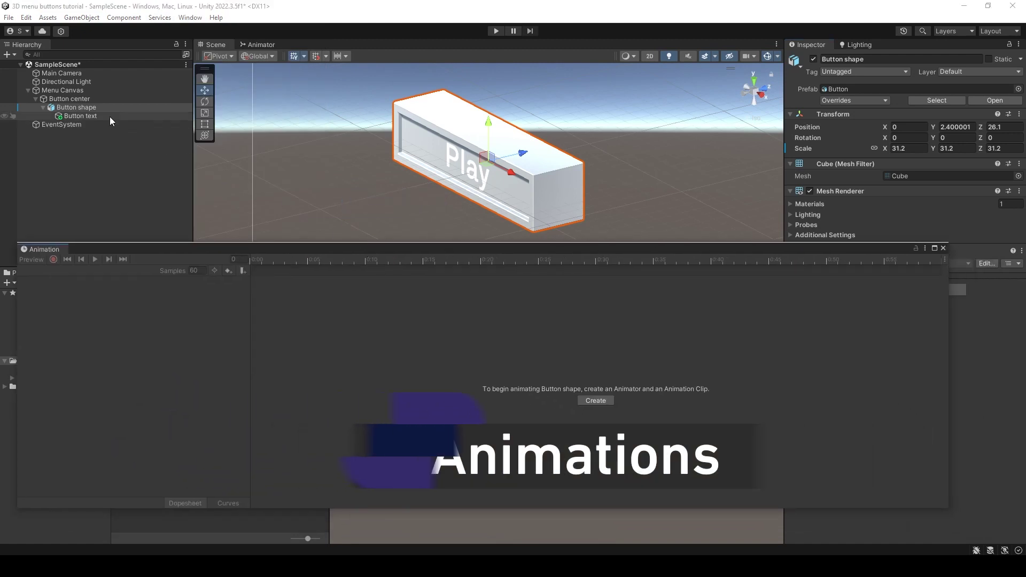
{"action": "left_click", "coordinate": [69, 109]}
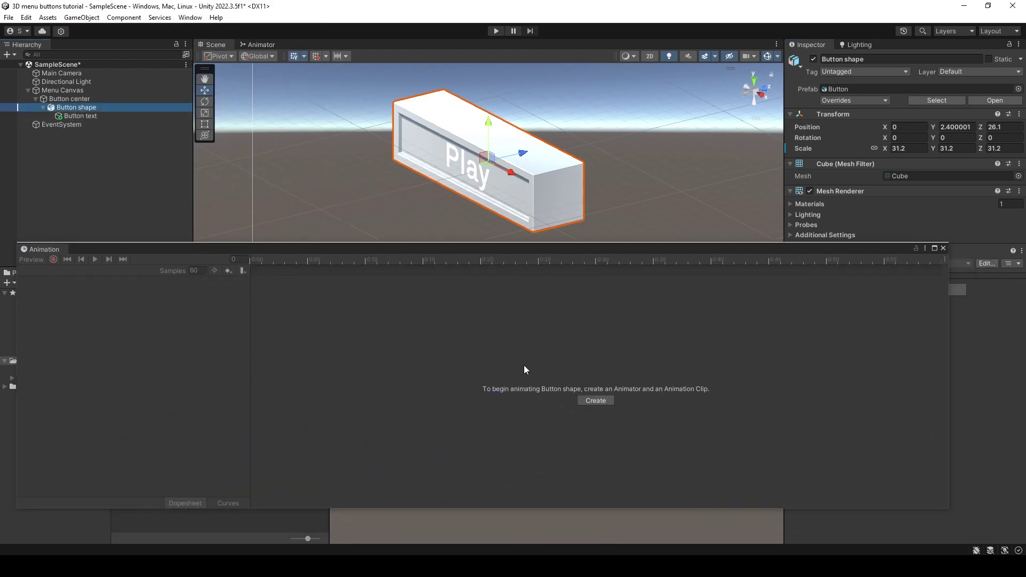
Start creating a new animation clip for Button shape in the project's Assets folder
{"action": "left_click", "coordinate": [594, 400]}
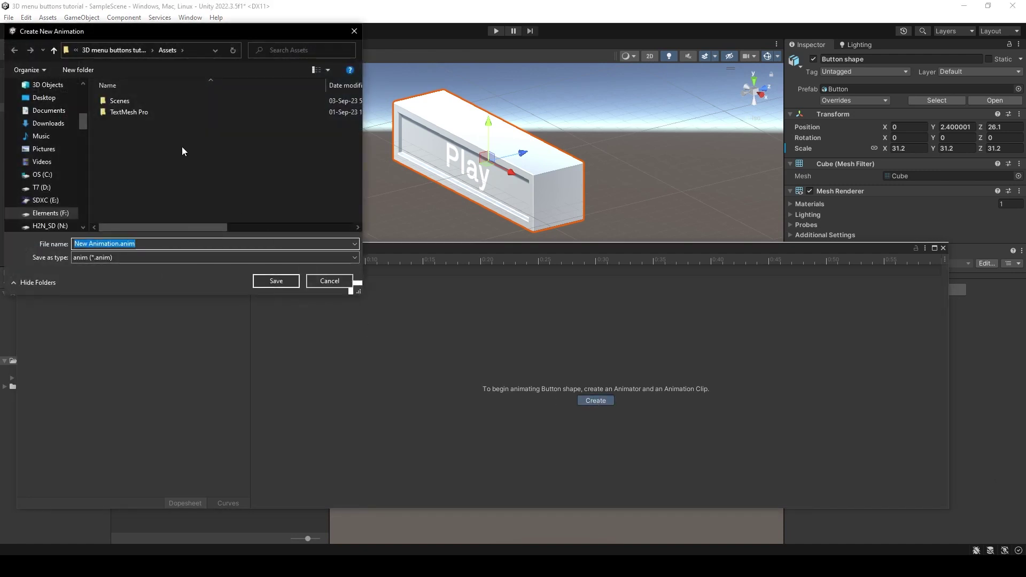
{"action": "left_click", "coordinate": [143, 141]}
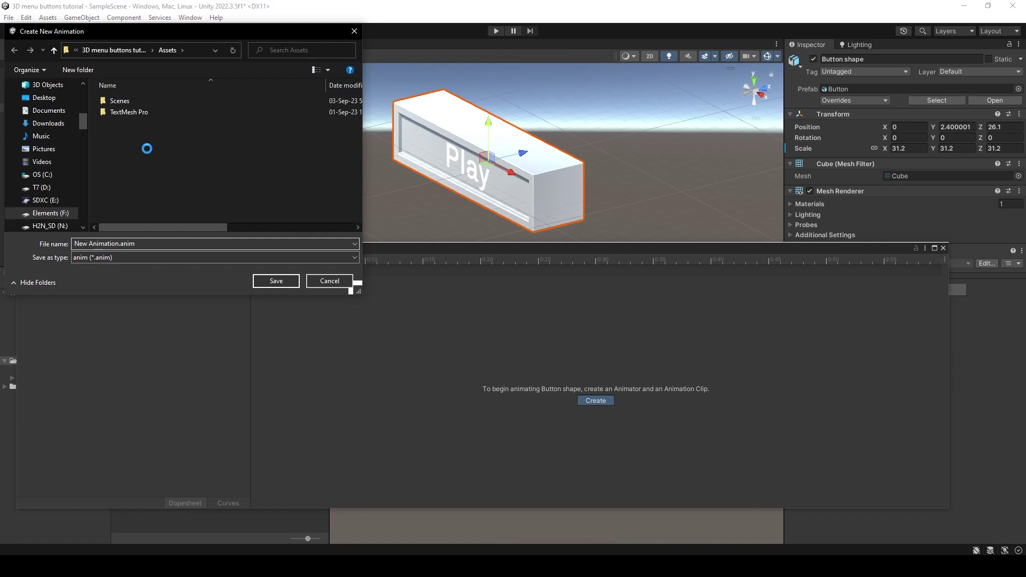